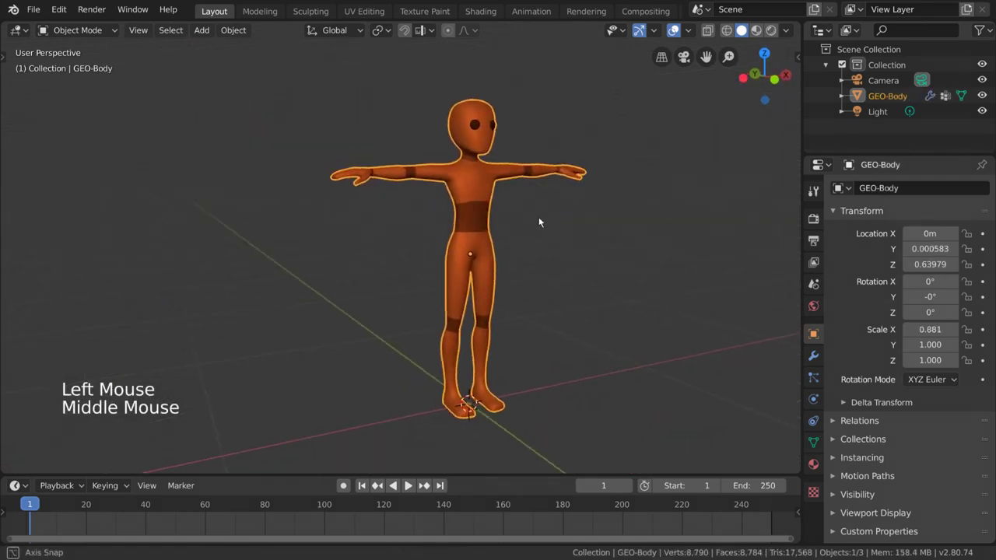
# Try moving, rotating and scaling the GEO-Body character mesh as a whole
pyautogui.moveTo(483, 221)
pyautogui.mouseDown(button='middle')
pyautogui.moveTo(507, 225)
pyautogui.moveTo(497, 221)
pyautogui.mouseUp(button='middle')
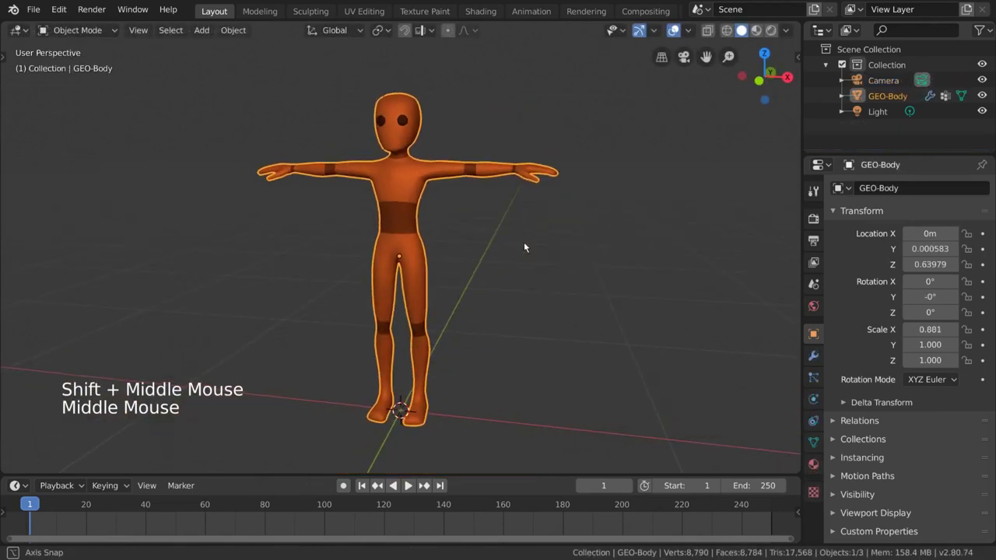
pyautogui.moveTo(524, 241); pyautogui.dragTo(548, 252, button='middle')
pyautogui.press('g')
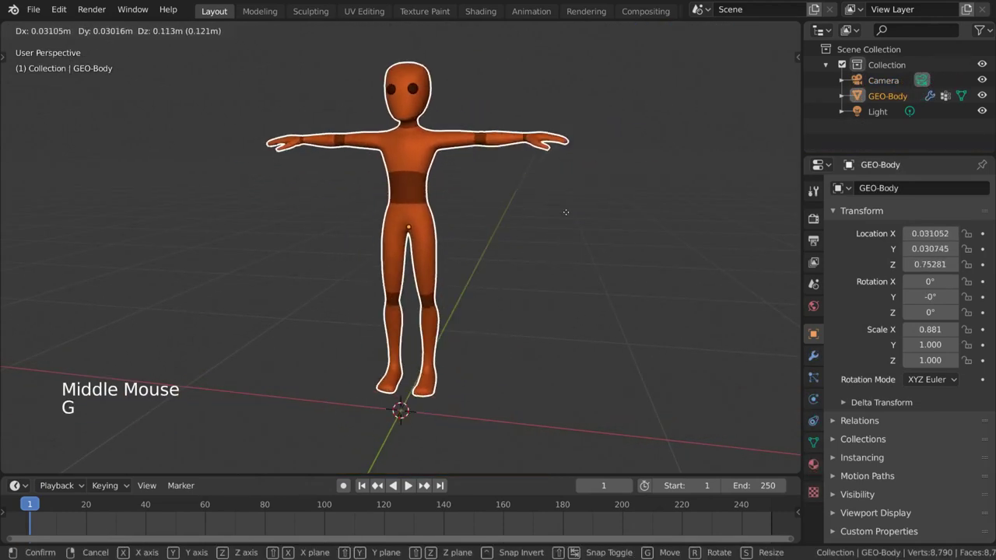
pyautogui.rightClick(548, 231)
pyautogui.press('r')
pyautogui.rightClick(539, 234)
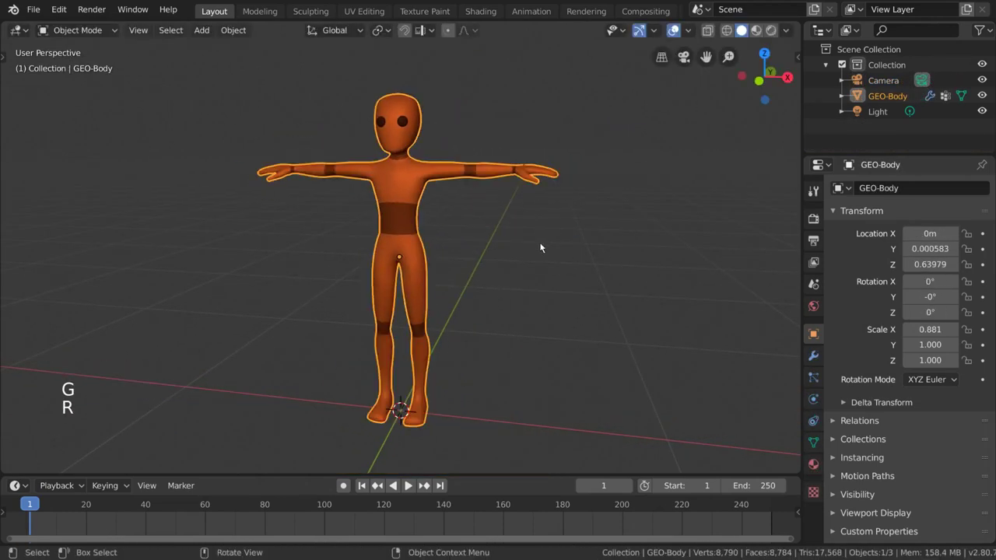
pyautogui.press('s')
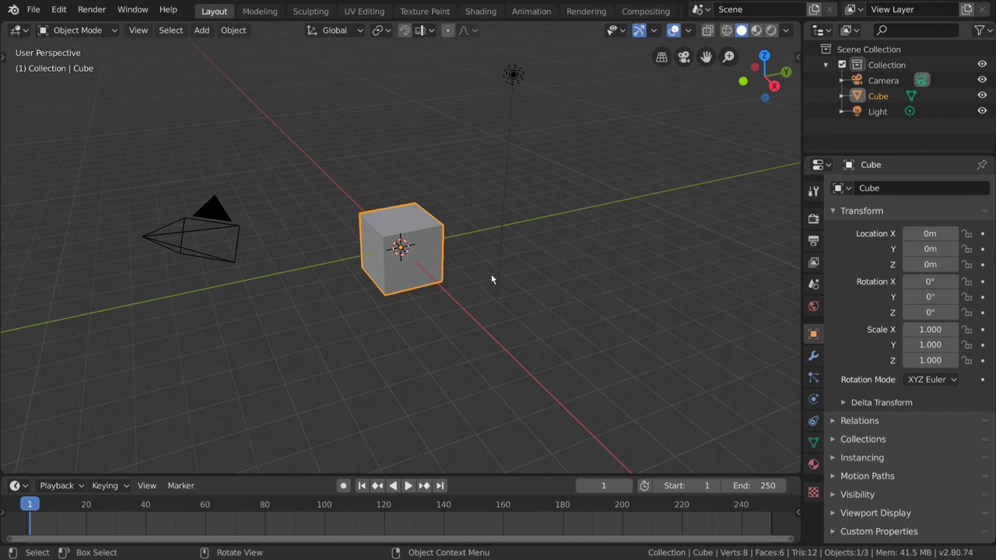
# Duplicate the cube to about X -3.32 m, Y -1.69 m, and parent the original cube to the copy as Object
pyautogui.hotkey('shift', 'd')
pyautogui.click(402, 249)
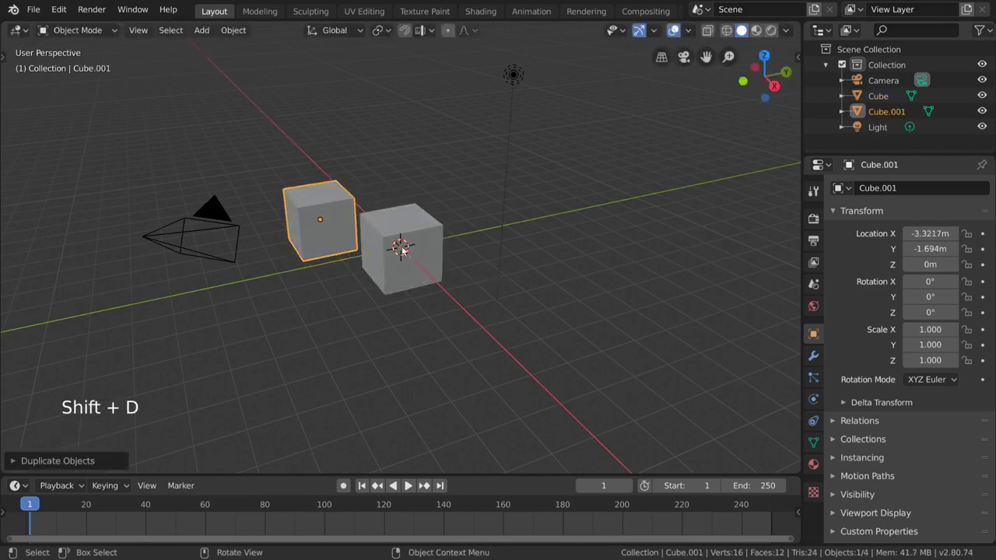
pyautogui.keyDown('shift'); pyautogui.click(380, 254); pyautogui.keyUp('shift')
pyautogui.keyDown('shift'); pyautogui.click(333, 218); pyautogui.keyUp('shift')
pyautogui.hotkey('ctrl', 'p')
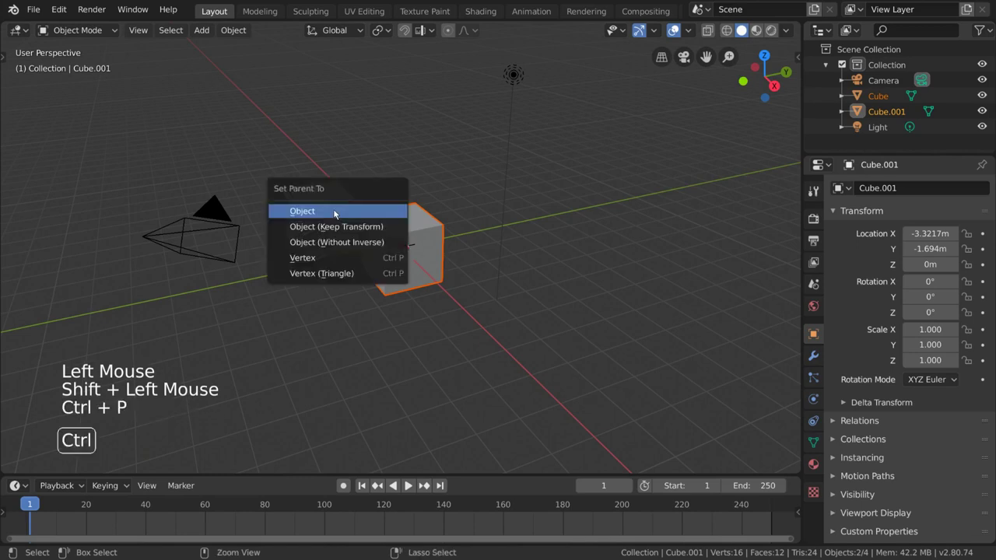
pyautogui.click(335, 215)
pyautogui.click(346, 214)
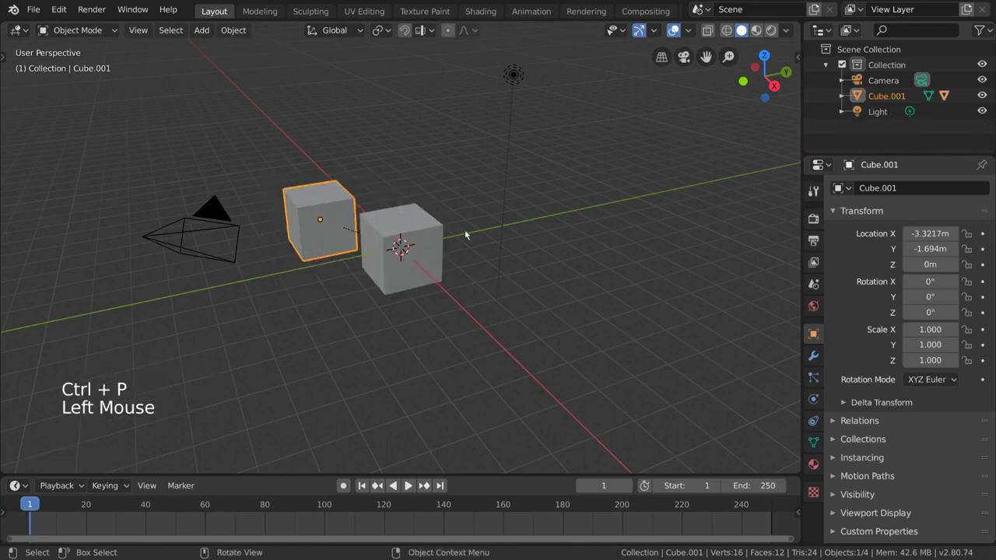
# Test the parenting by trying to rotate and move the parent cube, and to move the child cube alone
pyautogui.press('r')
pyautogui.rightClick(474, 289)
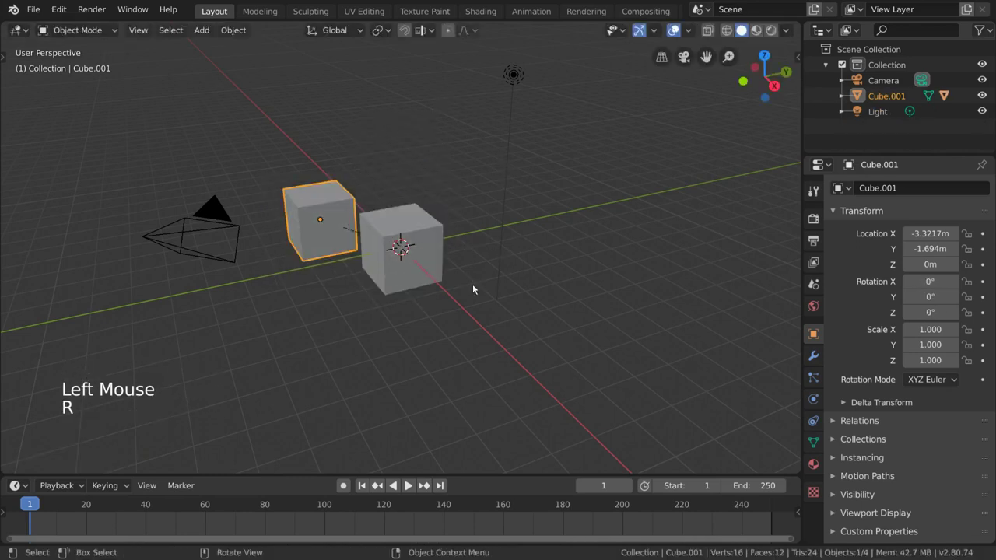
pyautogui.press('g')
pyautogui.rightClick(476, 267)
pyautogui.click(408, 245)
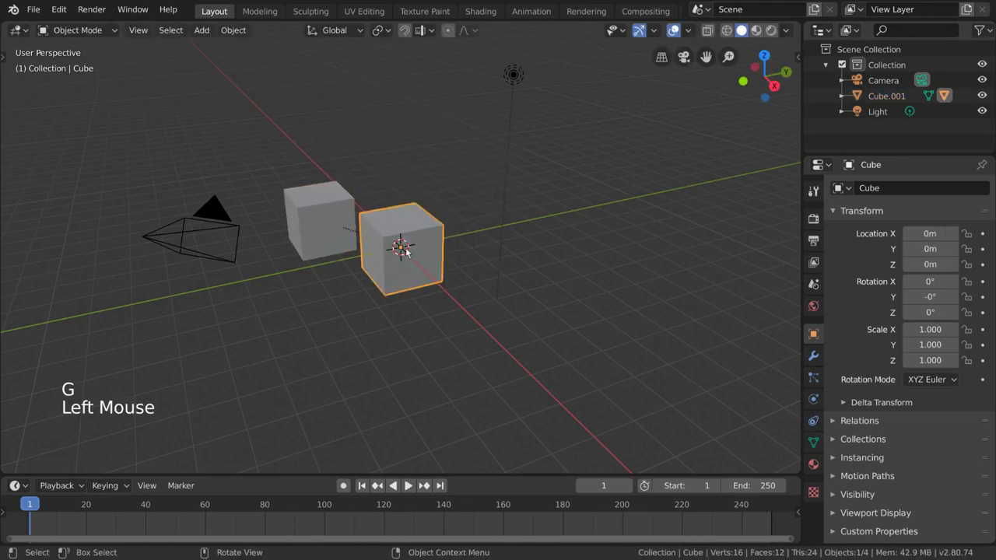
pyautogui.press('g')
pyautogui.rightClick(424, 234)
pyautogui.click(321, 221)
pyautogui.press('g')
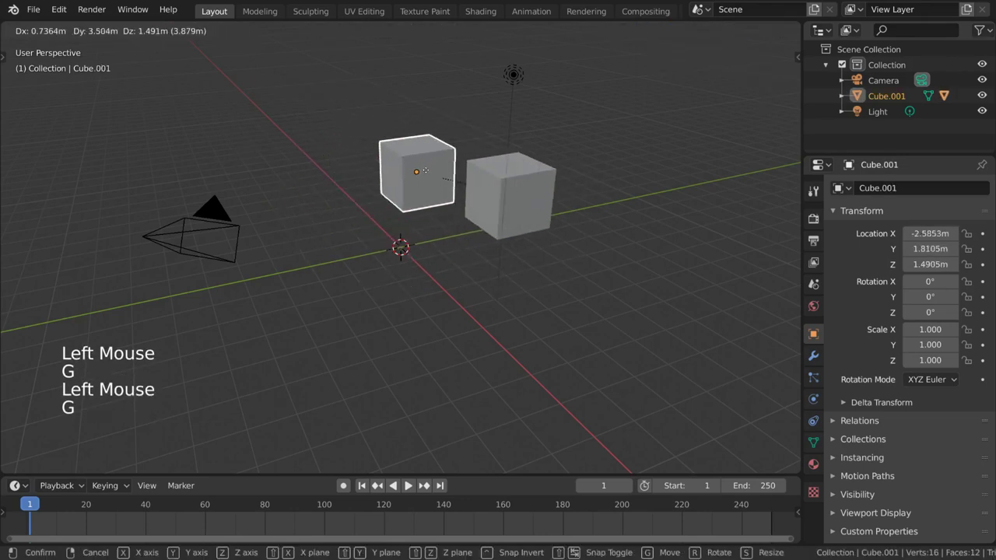
pyautogui.rightClick(312, 231)
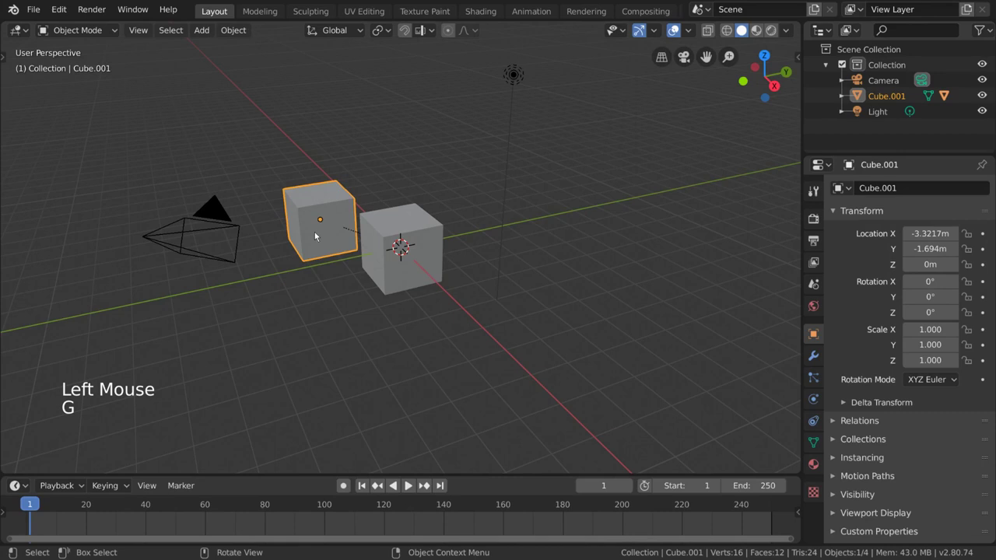
# Delete the parent copy and select the remaining cube
pyautogui.press('x')
pyautogui.click(408, 242)
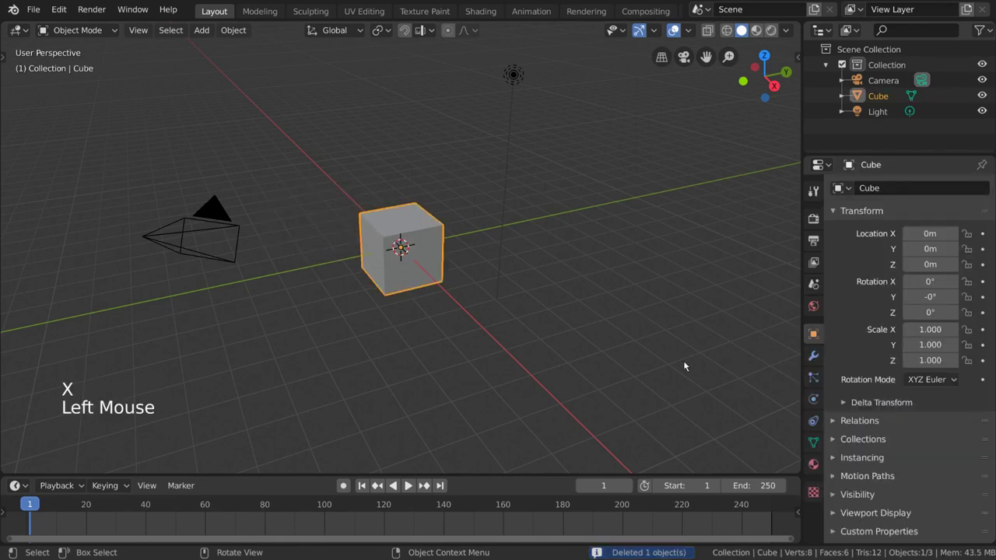
# Add a Copy Location constraint to the cube with the Light as target, and try moving the light
pyautogui.click(813, 421)
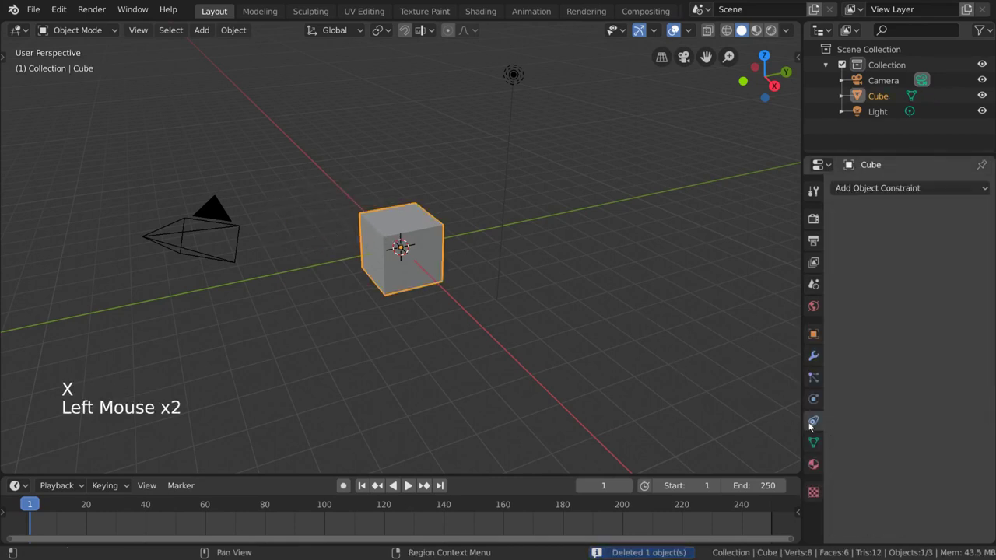
pyautogui.click(935, 188)
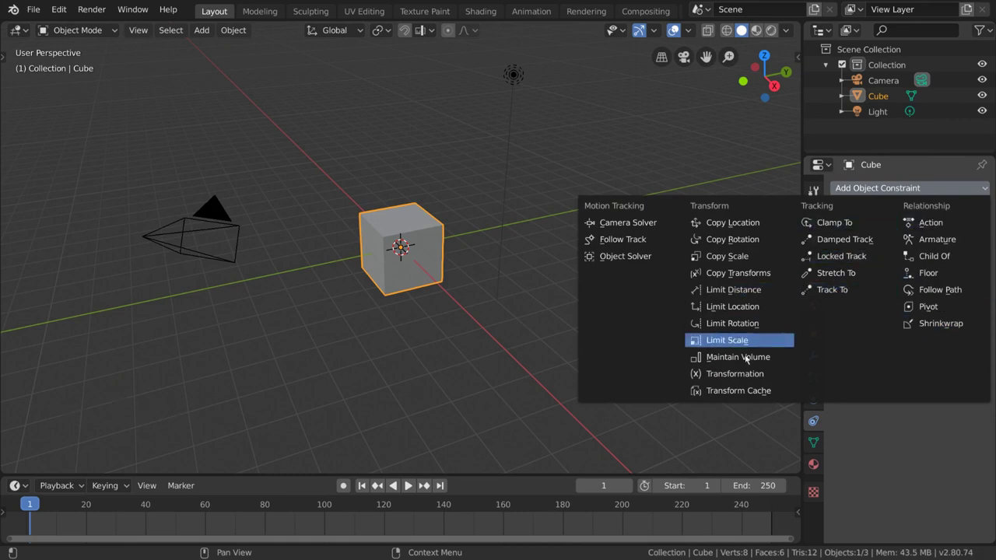
pyautogui.click(745, 223)
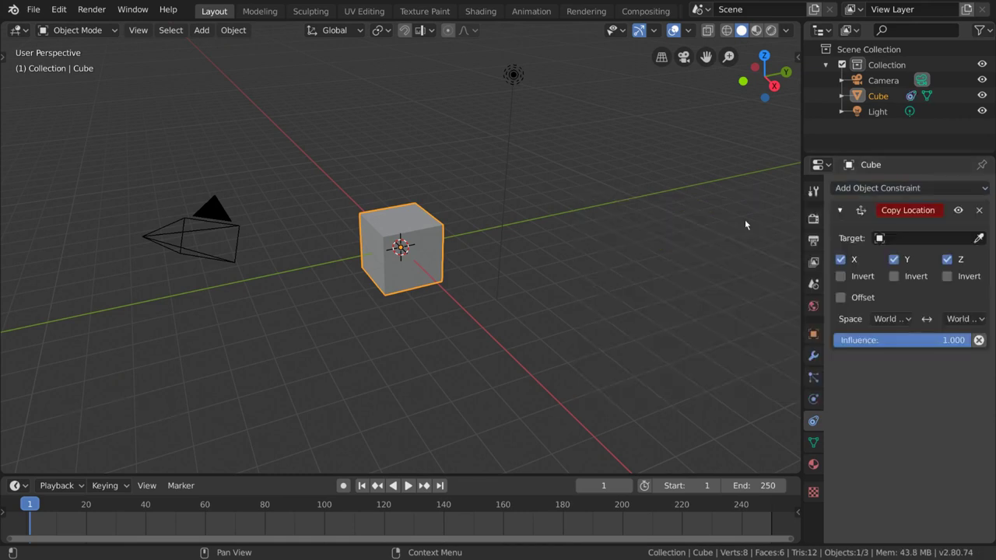
pyautogui.click(977, 239)
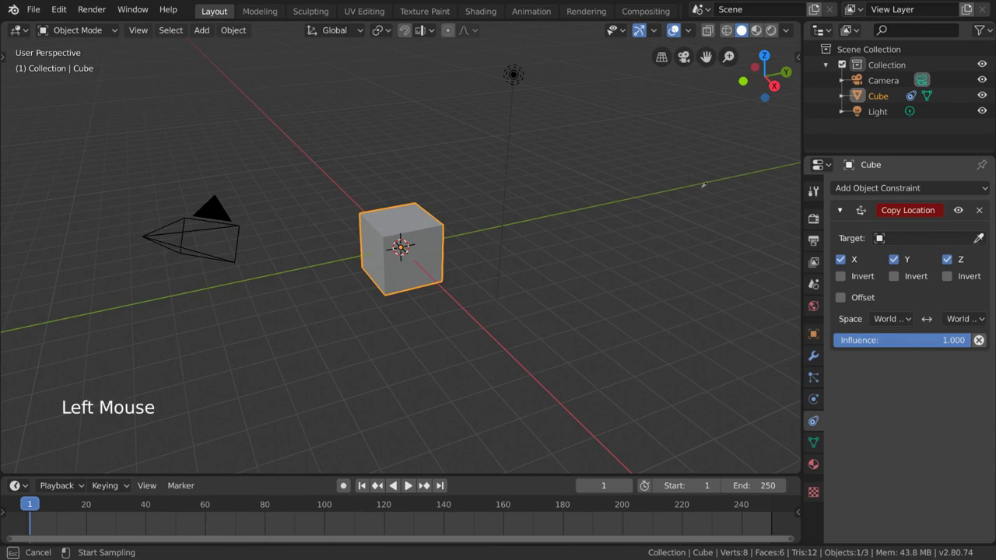
pyautogui.click(512, 163)
pyautogui.click(504, 175)
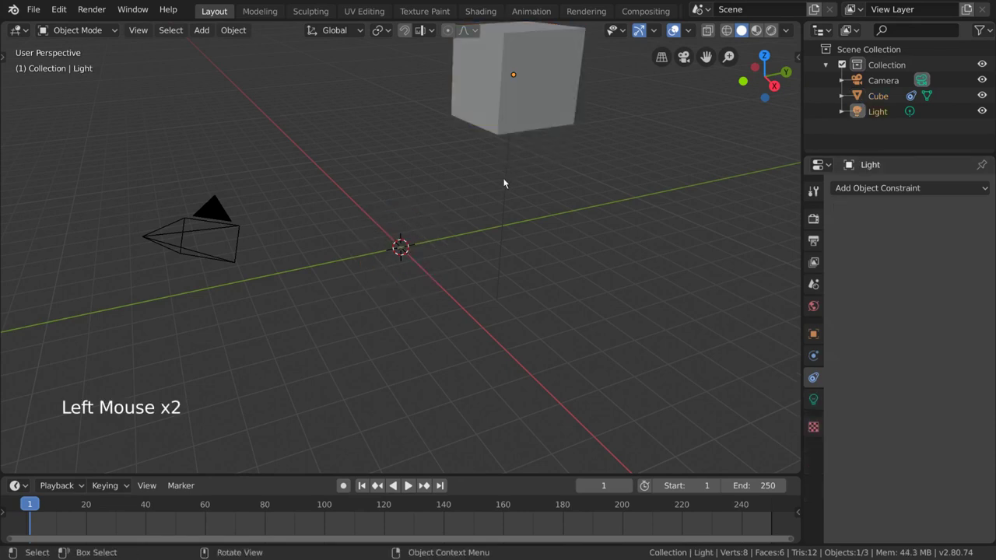
pyautogui.press('g')
pyautogui.press('Escape')
# Add a second Copy Location constraint to the cube with the Camera as target, and try moving the camera
pyautogui.click(544, 127)
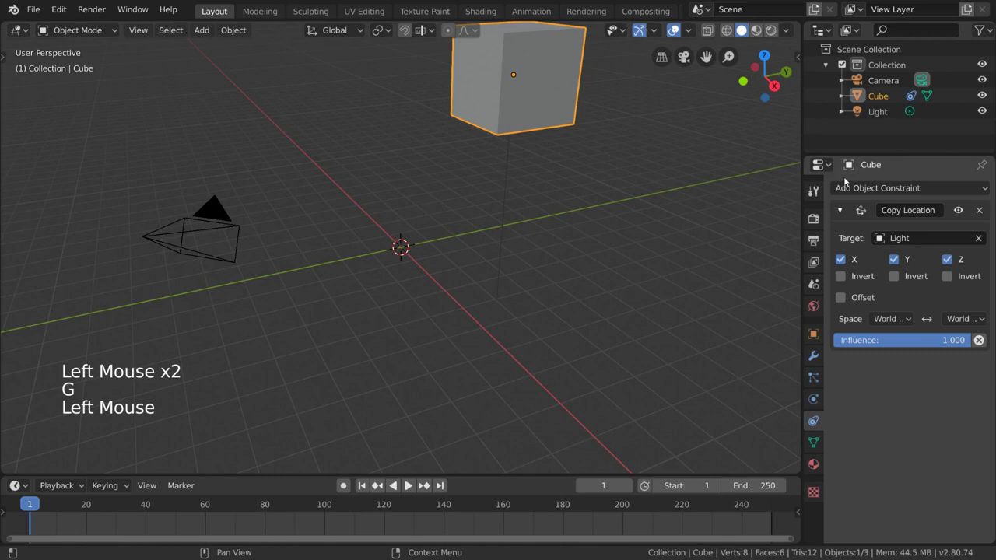
pyautogui.click(881, 191)
pyautogui.click(748, 223)
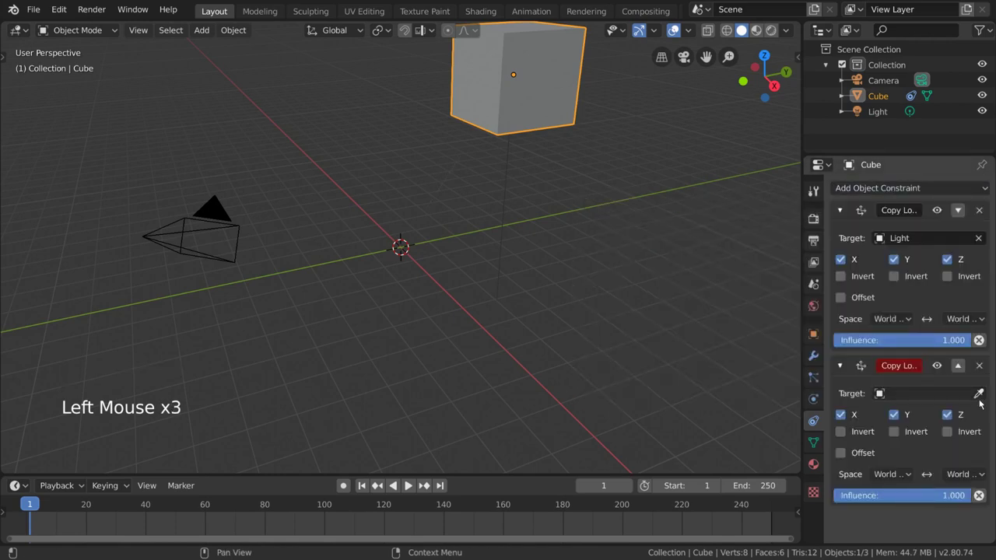
pyautogui.click(225, 215)
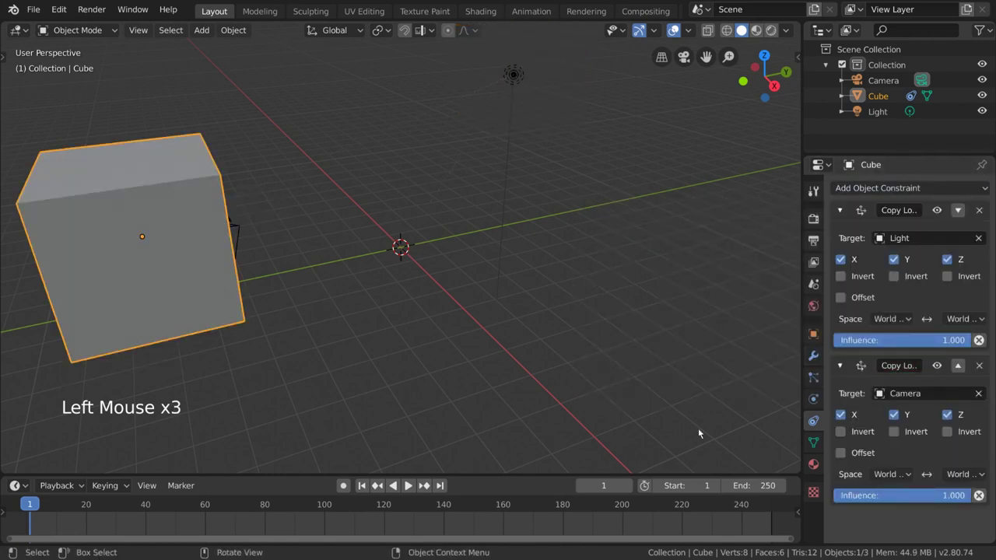
pyautogui.click(228, 244)
pyautogui.press('g')
pyautogui.click(213, 248)
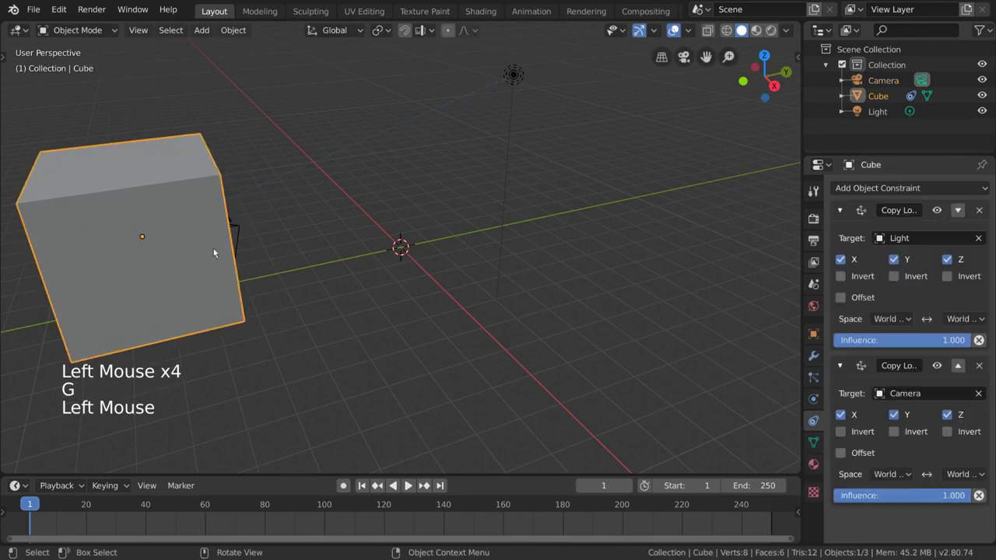
# Set the second Copy Location constraint's influence to 0.5 and try moving the camera
pyautogui.doubleClick(906, 493)
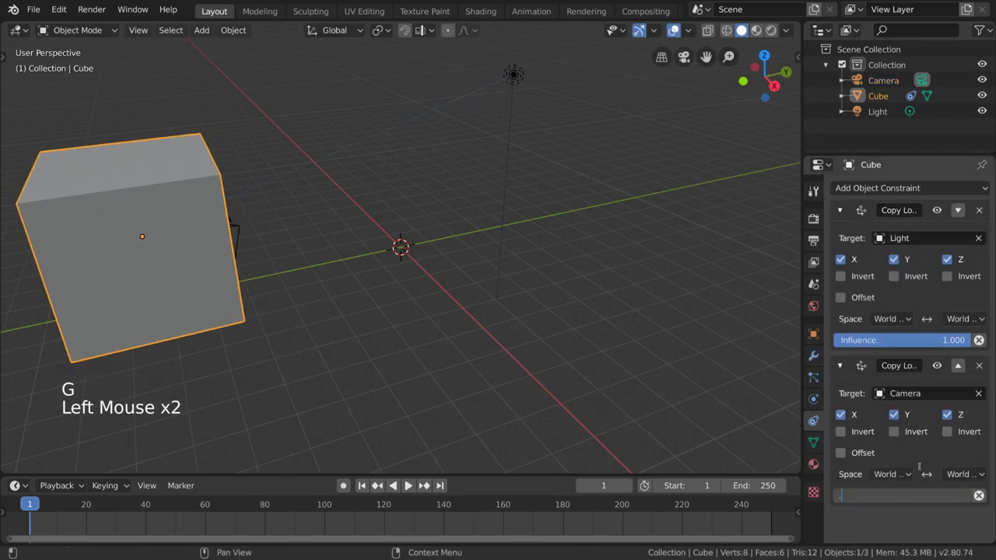
pyautogui.write('0.5')
pyautogui.press('Return')
pyautogui.click(224, 219)
pyautogui.press('g')
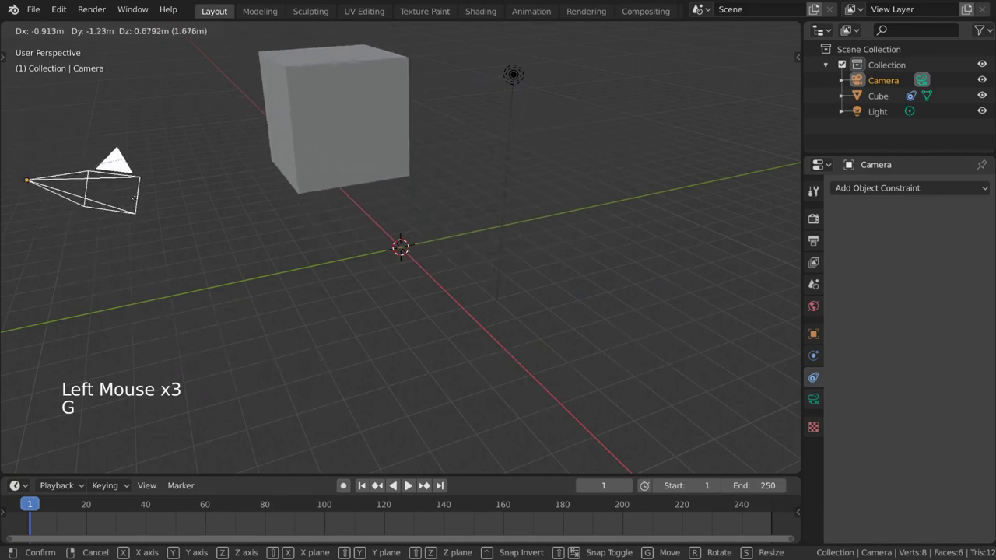
pyautogui.rightClick(654, 260)
# Remove both Copy Location constraints from the cube
pyautogui.click(408, 167)
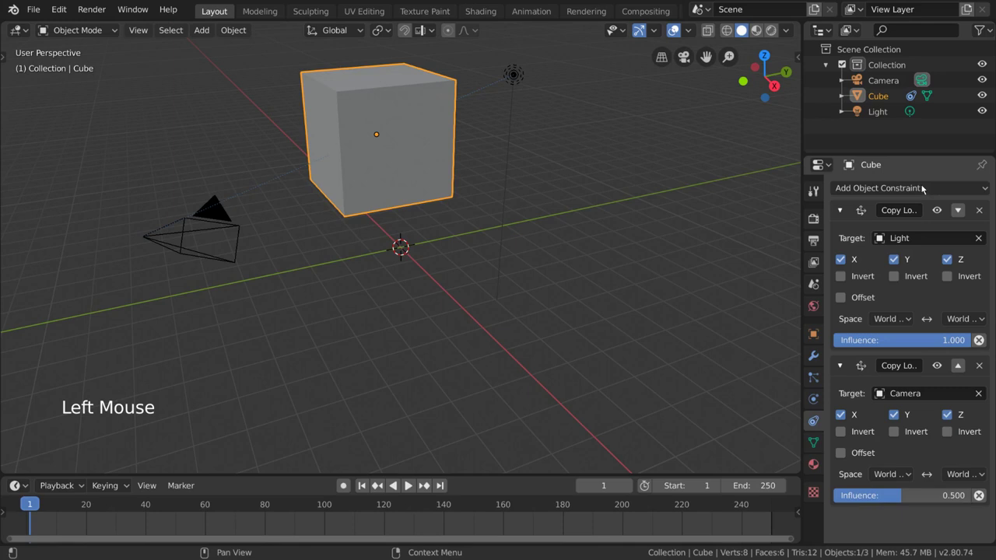
pyautogui.click(979, 210)
pyautogui.click(979, 210)
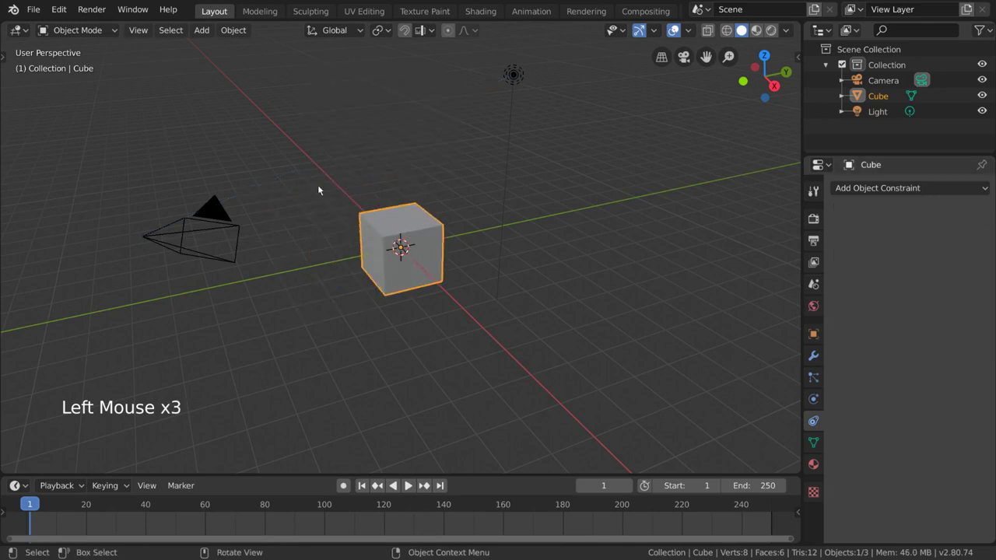
# Add a Human (Meta-Rig) armature, scale it up and rotate it at the cube's location
pyautogui.click(201, 30)
pyautogui.moveTo(222, 148)
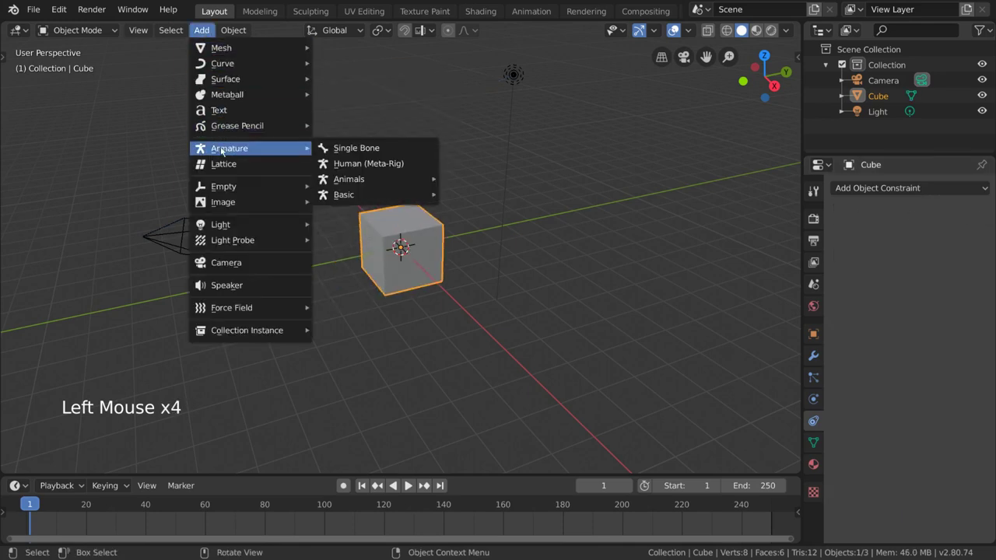
pyautogui.click(368, 163)
pyautogui.press('s')
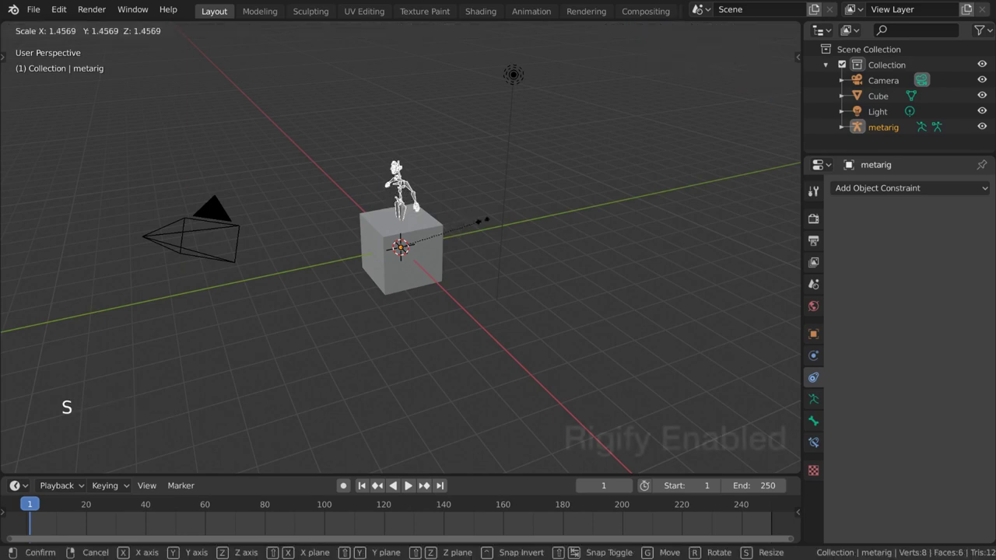
pyautogui.press('r')
pyautogui.click(446, 96)
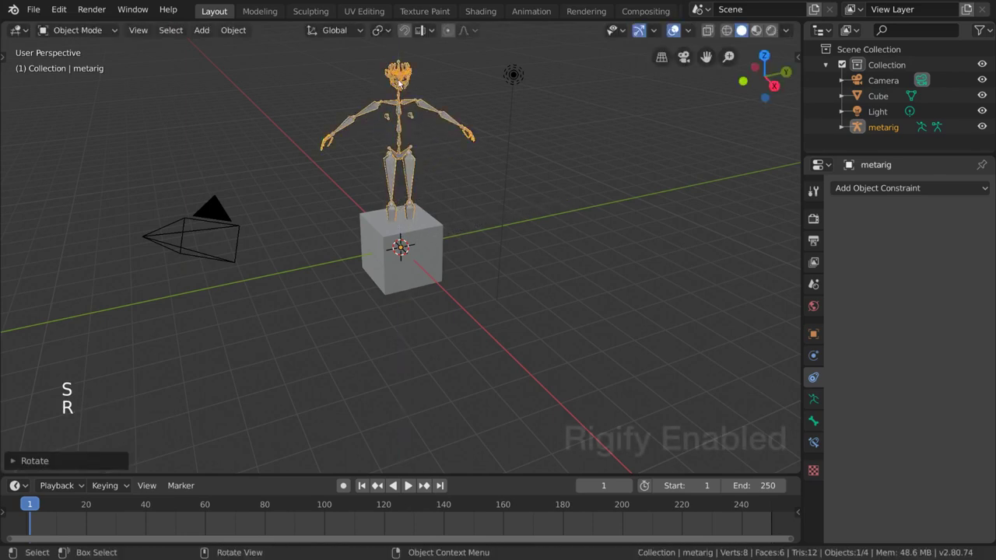
# Move the metarig along the ground plane in front of the cube and rotate it around the Z axis
pyautogui.press('g')
pyautogui.hotkey('shift', 'z')
pyautogui.click(471, 313)
pyautogui.press('r')
pyautogui.press('z')
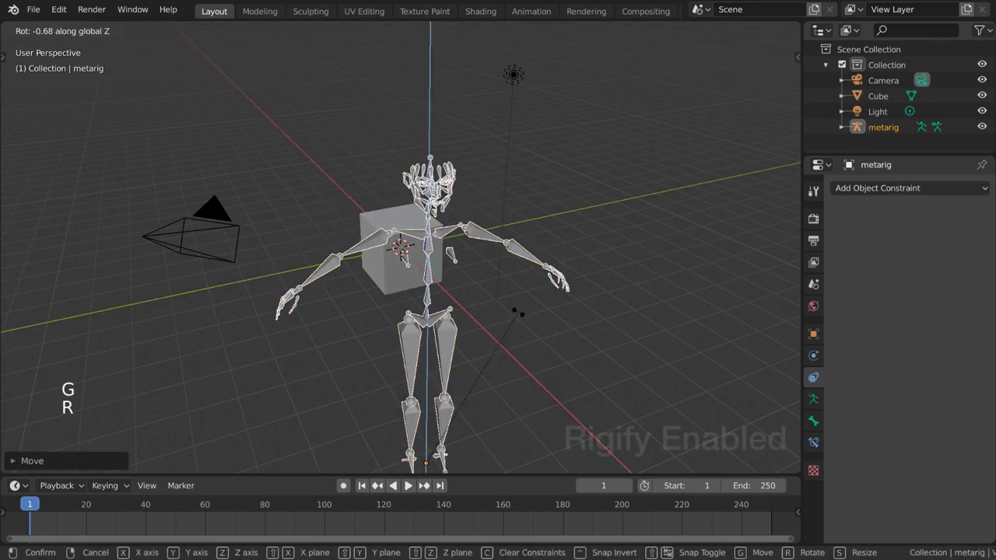
pyautogui.click(529, 275)
# Switch the metarig to Pose Mode and try rotating forearm.L, upper_arm.L and the opposite upper arm bone
pyautogui.hotkey('ctrl', 'Tab')
pyautogui.click(529, 274)
pyautogui.press('r')
pyautogui.press('r')
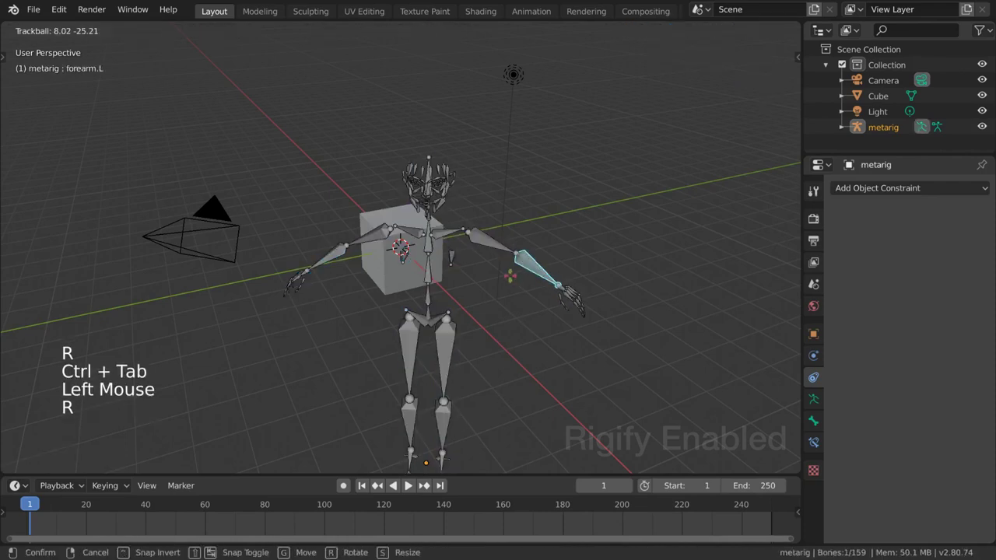
pyautogui.rightClick(525, 199)
pyautogui.click(496, 242)
pyautogui.press('r')
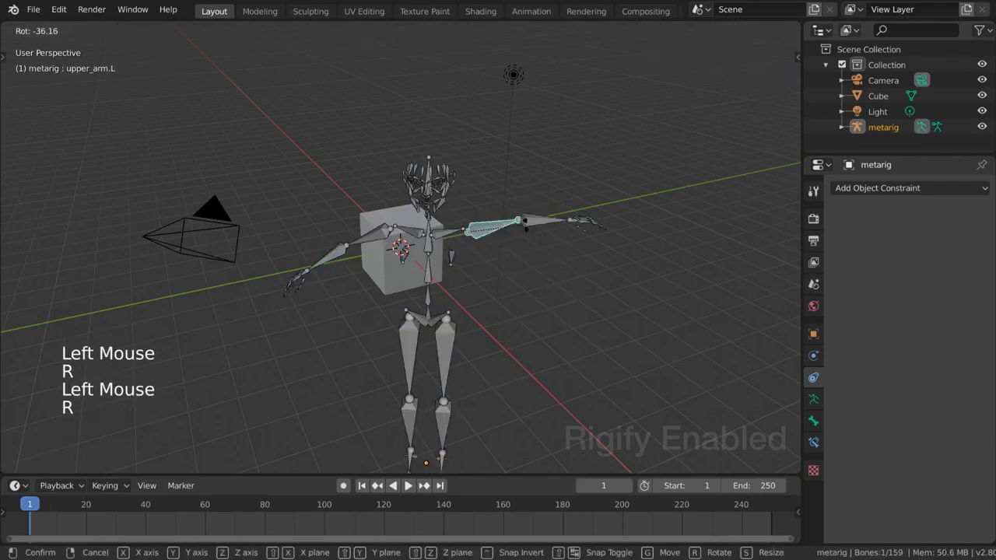
pyautogui.click(519, 239)
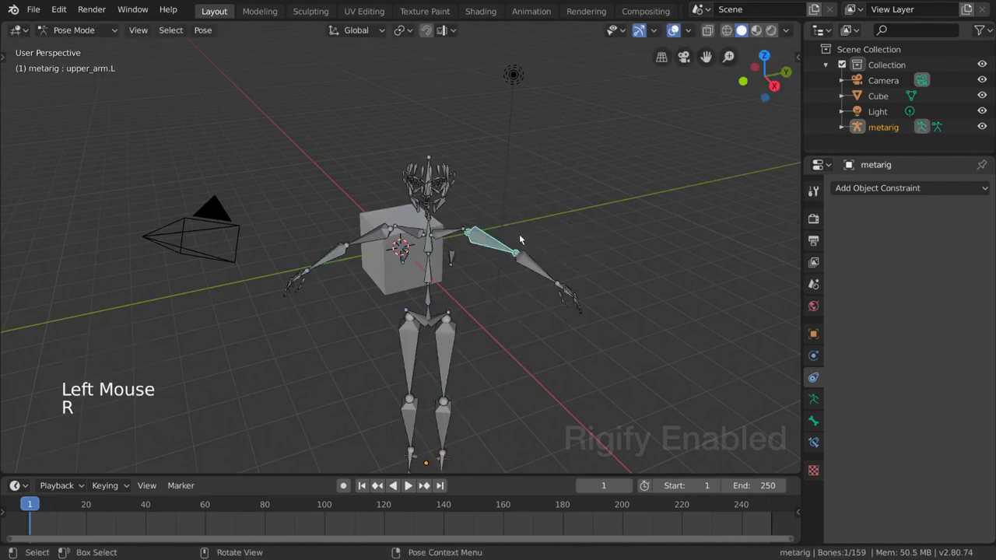
pyautogui.click(359, 247)
pyautogui.press('r')
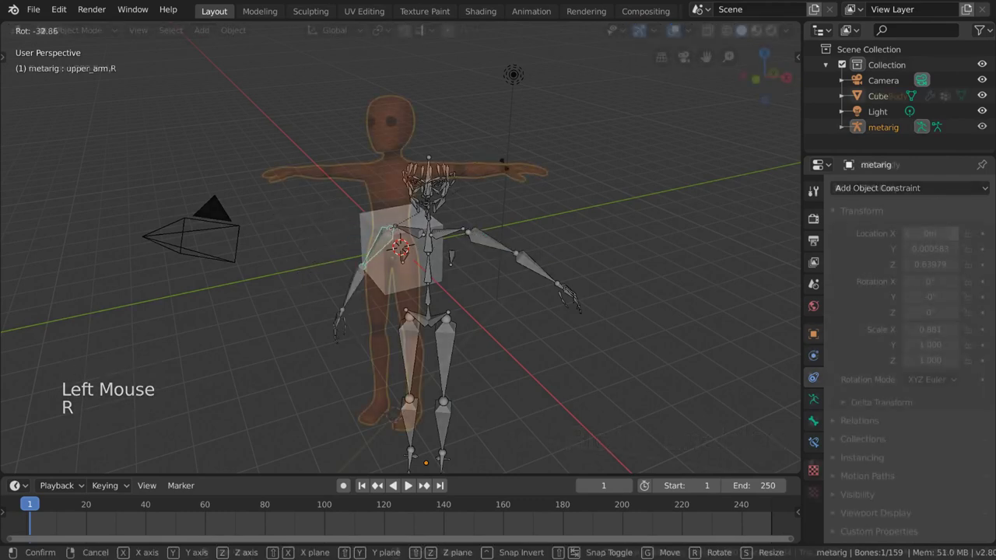
pyautogui.click(393, 268)
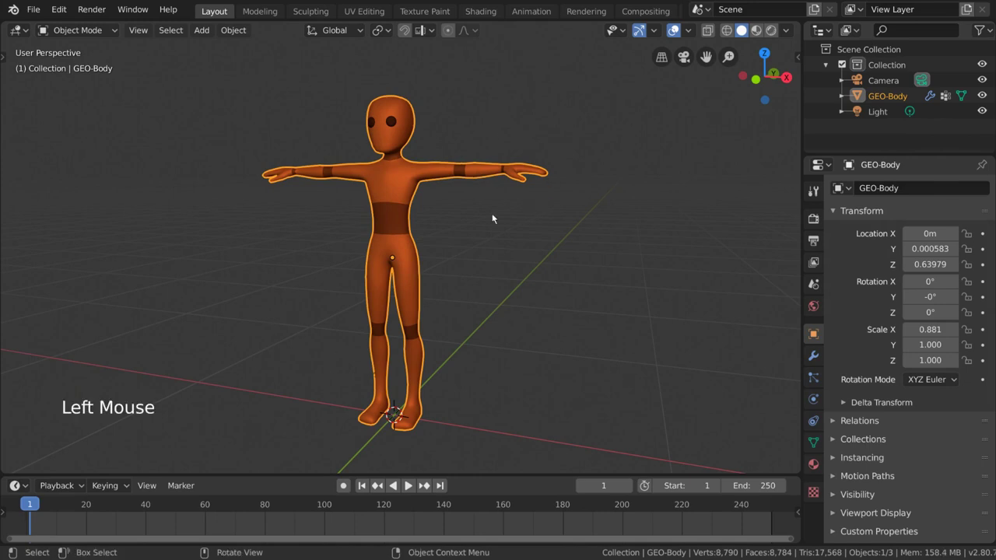
pyautogui.moveTo(492, 219)
pyautogui.mouseDown(button='middle')
pyautogui.moveTo(538, 211)
pyautogui.moveTo(535, 223)
pyautogui.moveTo(507, 225)
pyautogui.moveTo(488, 209)
pyautogui.mouseUp(button='middle')
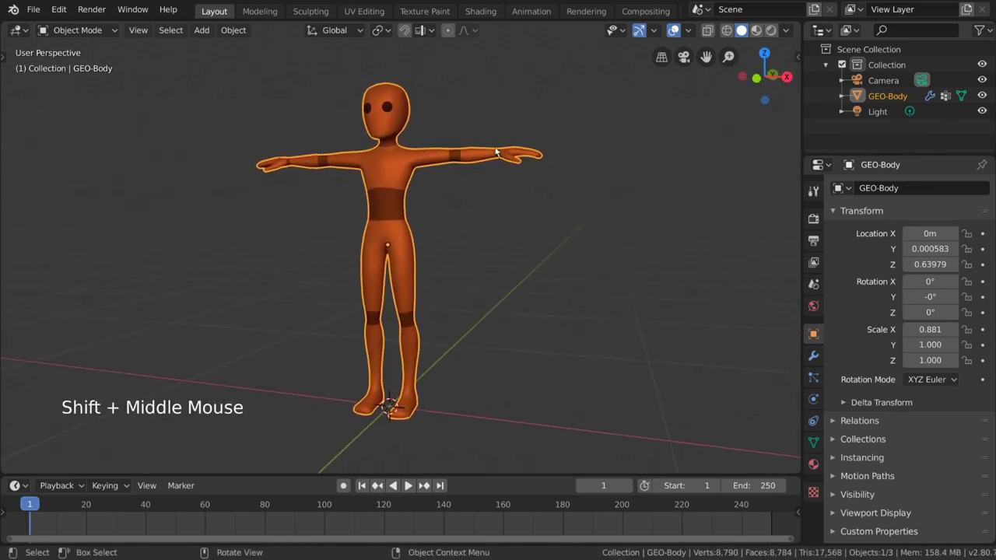
pyautogui.moveTo(517, 242); pyautogui.dragTo(533, 239, button='middle')
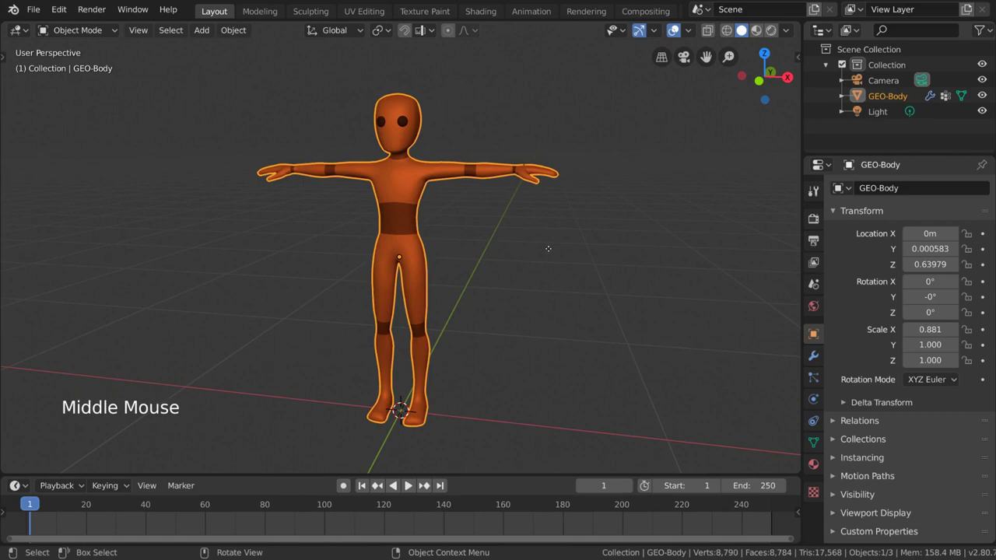
# Try moving, rotating and scaling the GEO-Body mesh, cancelling each transform
pyautogui.press('g')
pyautogui.rightClick(552, 228)
pyautogui.press('r')
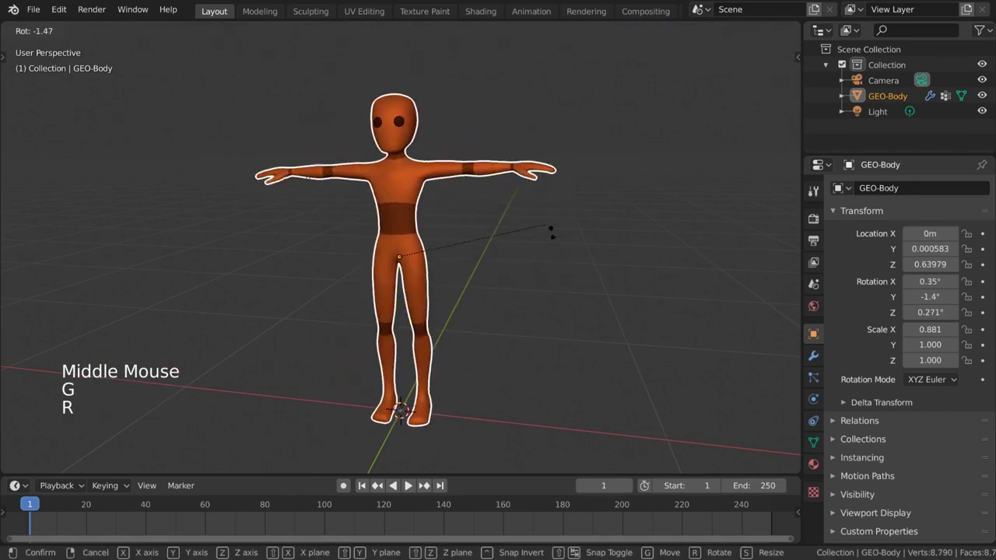
pyautogui.rightClick(541, 247)
pyautogui.press('s')
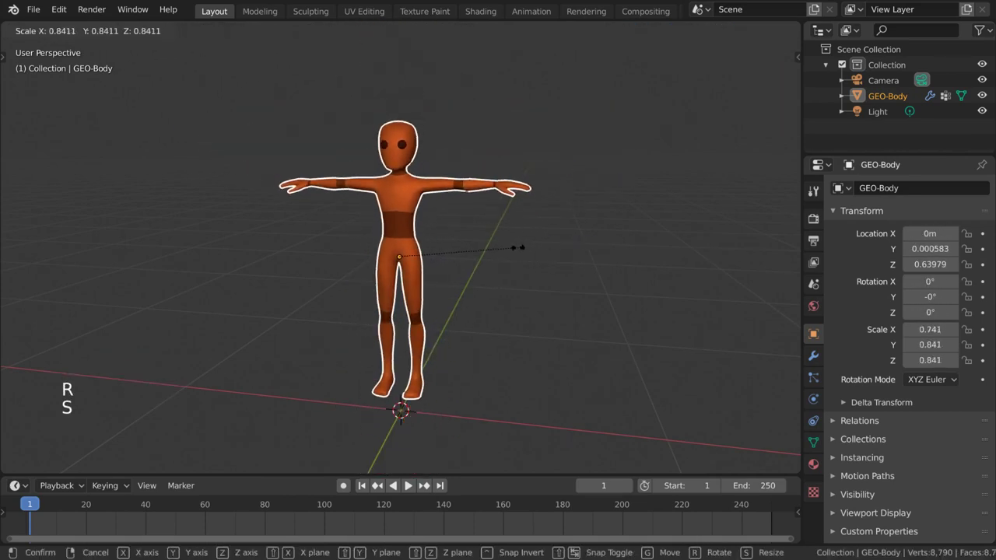
pyautogui.rightClick(505, 255)
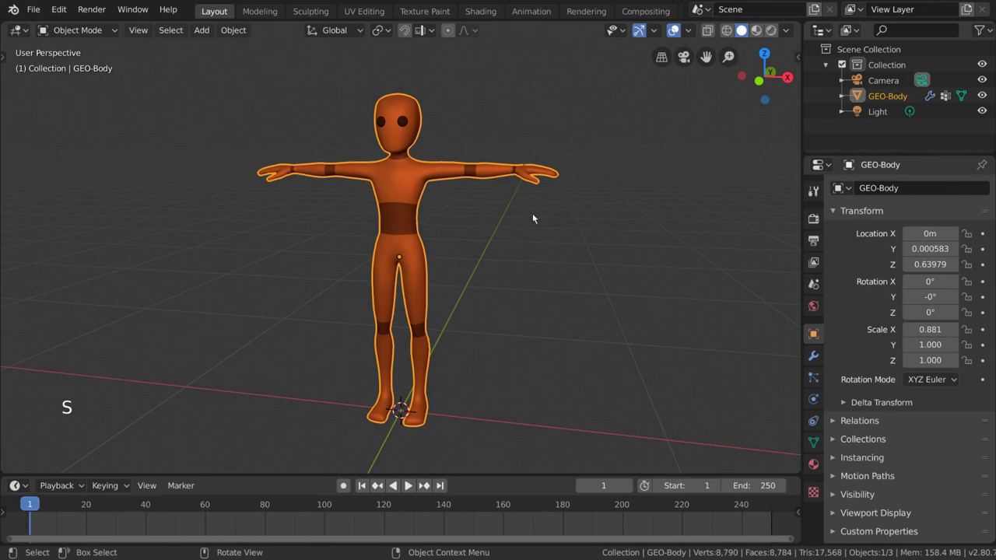
pyautogui.moveTo(527, 215); pyautogui.dragTo(456, 272, button='middle')
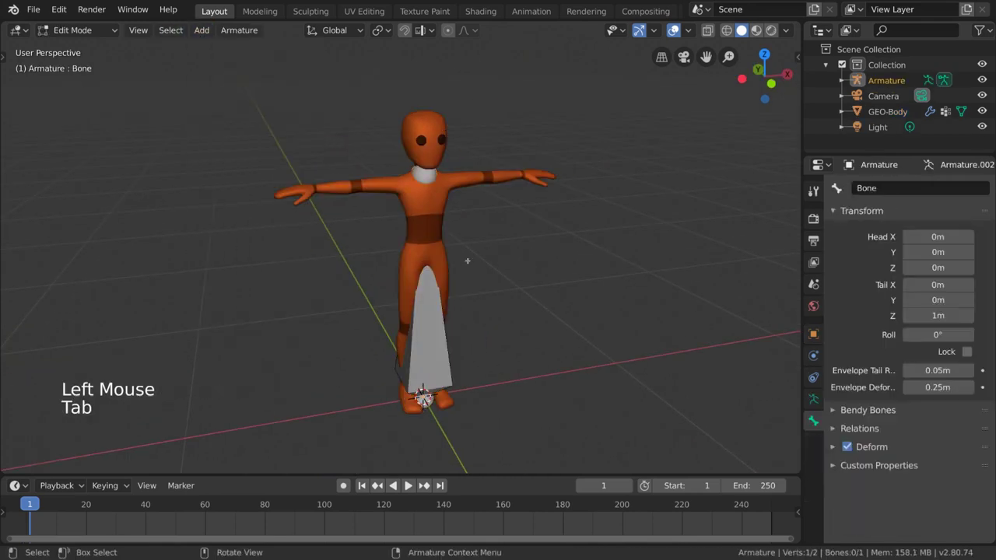
# Move the head of the armature's single bone up to the hips at Z 0.666 m and switch the viewport to wireframe shading
pyautogui.moveTo(448, 238); pyautogui.dragTo(459, 234, button='middle')
pyautogui.doubleClick(423, 365)
pyautogui.press('g')
pyautogui.scroll(2, 448, 238)
pyautogui.press('z')
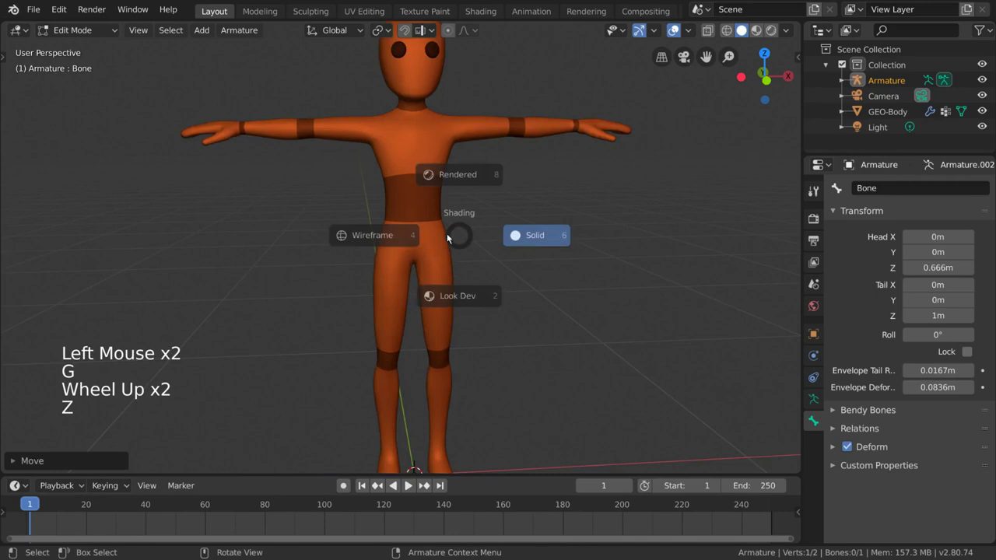
pyautogui.click(373, 235)
# Subdivide the torso bone into a chain of four spine bones
pyautogui.click(414, 175)
pyautogui.rightClick(425, 174)
pyautogui.click(424, 173)
pyautogui.rightClick(420, 204)
pyautogui.click(420, 204)
# Duplicate the top spine bone beside the character's right shoulder and rotate the copy to lie horizontally along the arm
pyautogui.click(416, 132)
pyautogui.hotkey('shift', 'd')
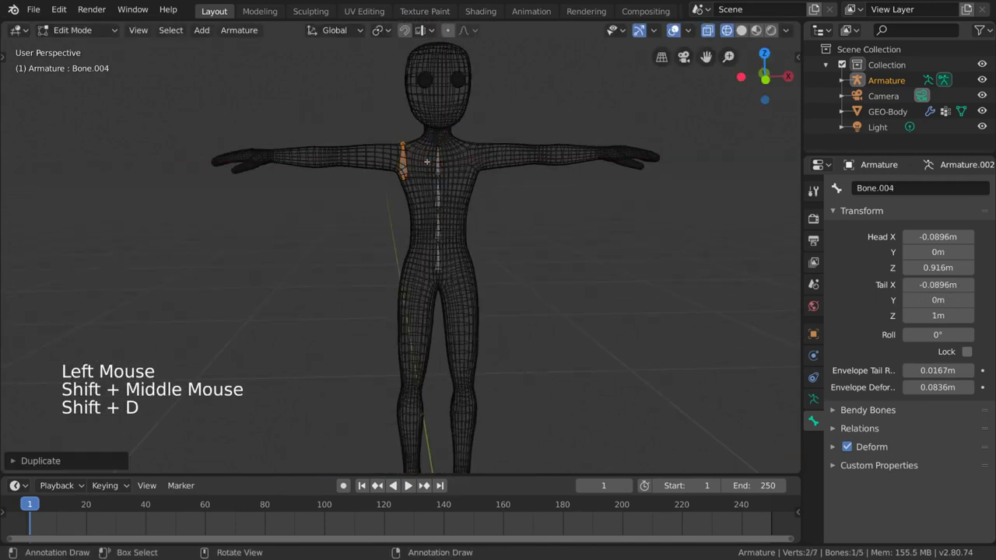
pyautogui.scroll(2, 417, 156)
pyautogui.press('r')
pyautogui.keyDown('ctrl'); pyautogui.click(412, 86); pyautogui.keyUp('ctrl')
# Move the duplicated bone along Z and X into the upper arm, placing its head at X -0.0801 m and Z 0.978 m
pyautogui.press('g')
pyautogui.press('z')
pyautogui.click(405, 95)
pyautogui.keyDown('shift'); pyautogui.moveTo(391, 104); pyautogui.dragTo(407, 146, button='middle'); pyautogui.keyUp('shift')
pyautogui.press('g')
pyautogui.press('x')
pyautogui.click(381, 147)
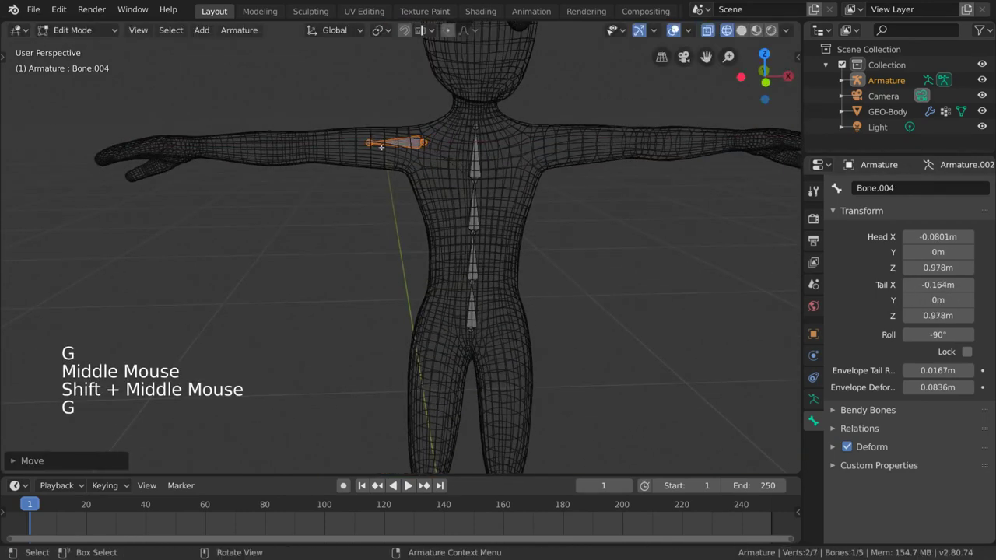
# Extend the upper-arm bone's tail along X to the elbow at -0.264 m
pyautogui.click(370, 144)
pyautogui.press('g')
pyautogui.press('x')
pyautogui.click(307, 146)
# Extrude a forearm bone and a hand bone from the elbow along the arm
pyautogui.keyDown('shift'); pyautogui.moveTo(307, 146); pyautogui.dragTo(467, 188, button='middle'); pyautogui.keyUp('shift')
pyautogui.press('e')
pyautogui.press('x')
pyautogui.click(373, 194)
pyautogui.press('e')
pyautogui.press('x')
pyautogui.click(311, 194)
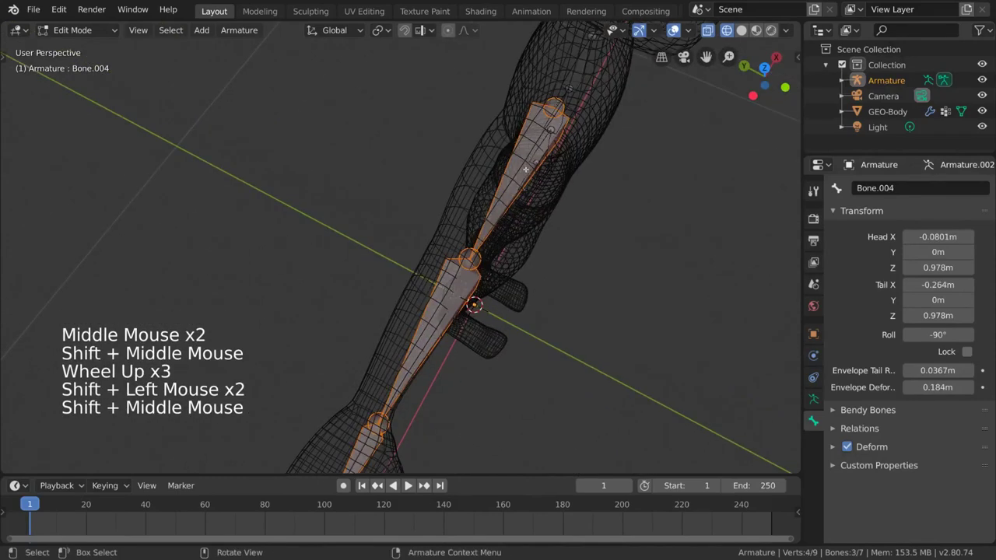
# Move the three arm bones along Y to 0.0127 m inside the arm mesh, checking their alignment
pyautogui.press('g')
pyautogui.press('y')
pyautogui.click(514, 164)
pyautogui.click(420, 327)
pyautogui.press('g')
pyautogui.rightClick(420, 327)
pyautogui.keyDown('shift'); pyautogui.moveTo(420, 326); pyautogui.dragTo(444, 257, button='middle'); pyautogui.keyUp('shift')
pyautogui.moveTo(443, 257); pyautogui.dragTo(467, 155, button='middle')
pyautogui.click(455, 117)
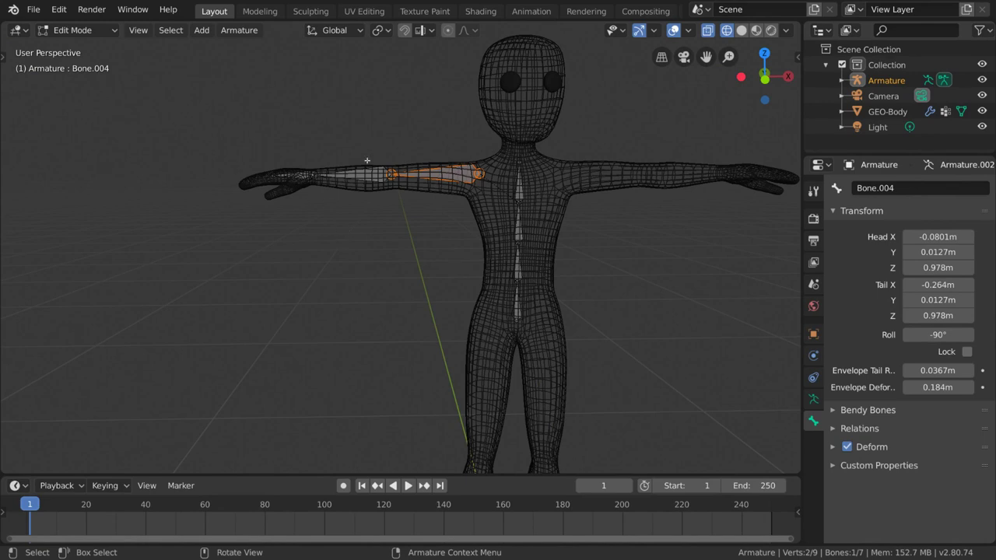
# Return to Object Mode and parent the GEO-Body mesh to the armature so the bones deform it
pyautogui.click(114, 31)
pyautogui.click(80, 48)
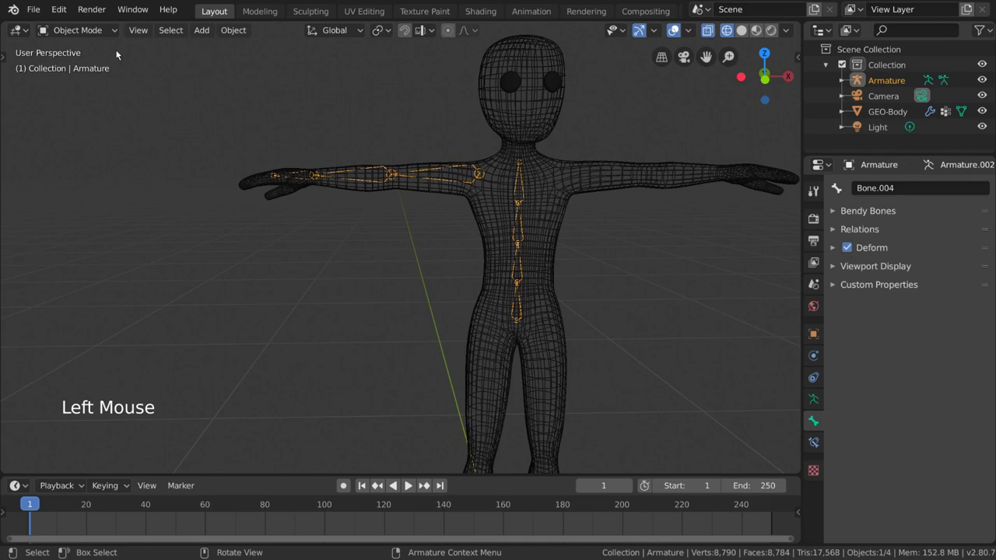
pyautogui.moveTo(558, 181); pyautogui.dragTo(513, 208, button='middle')
pyautogui.click(498, 187)
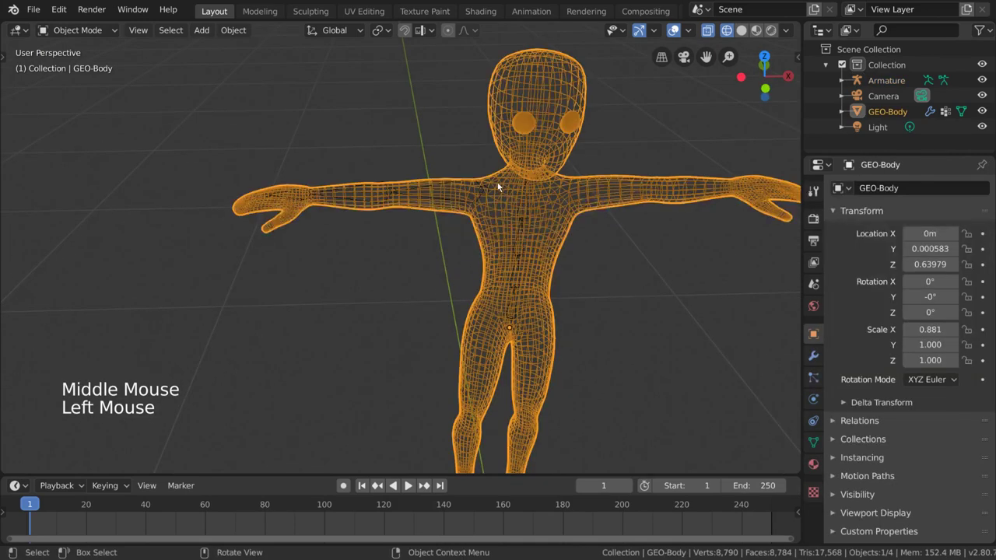
pyautogui.keyDown('shift'); pyautogui.click(472, 185); pyautogui.keyUp('shift')
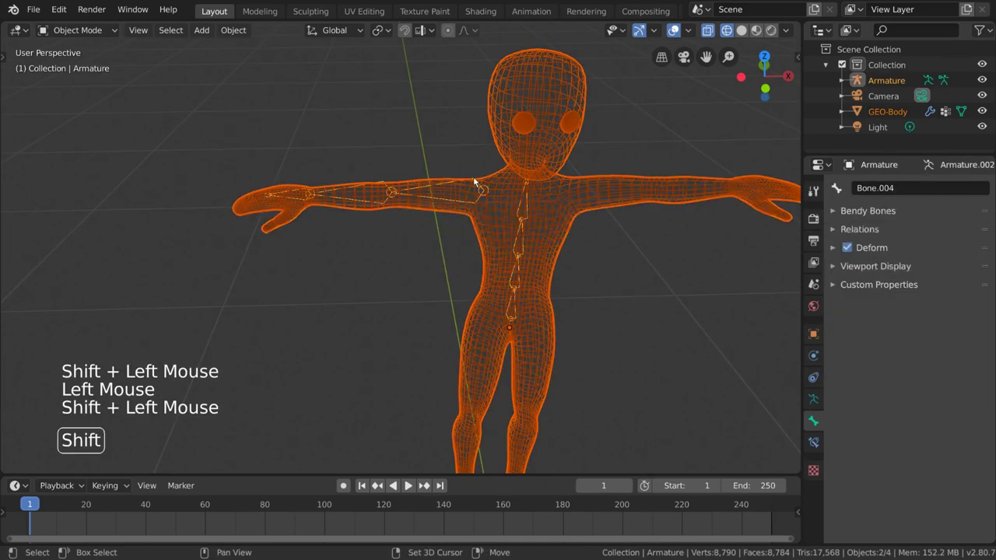
pyautogui.hotkey('ctrl', 'p')
pyautogui.click(432, 238)
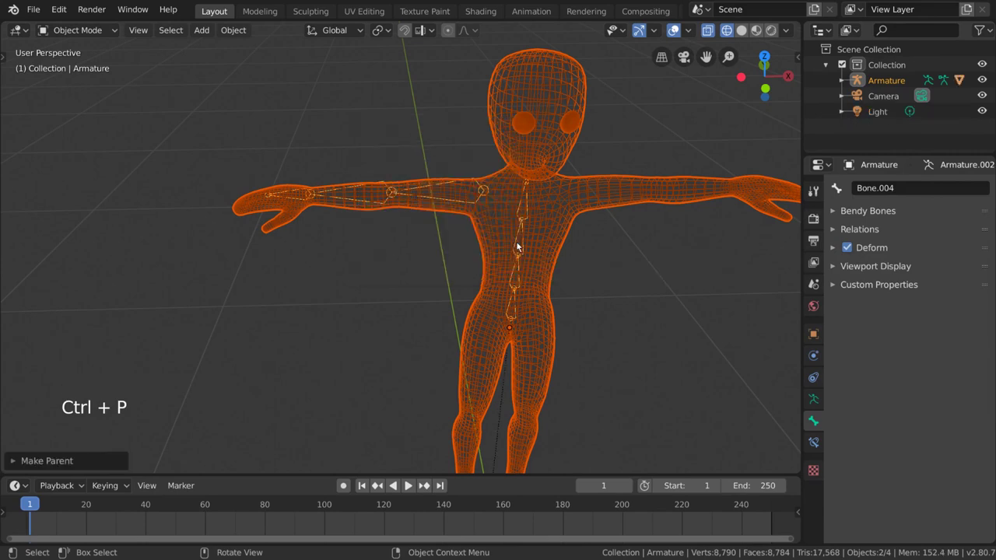
# Select only the armature and switch the viewport to solid shading
pyautogui.click(389, 196)
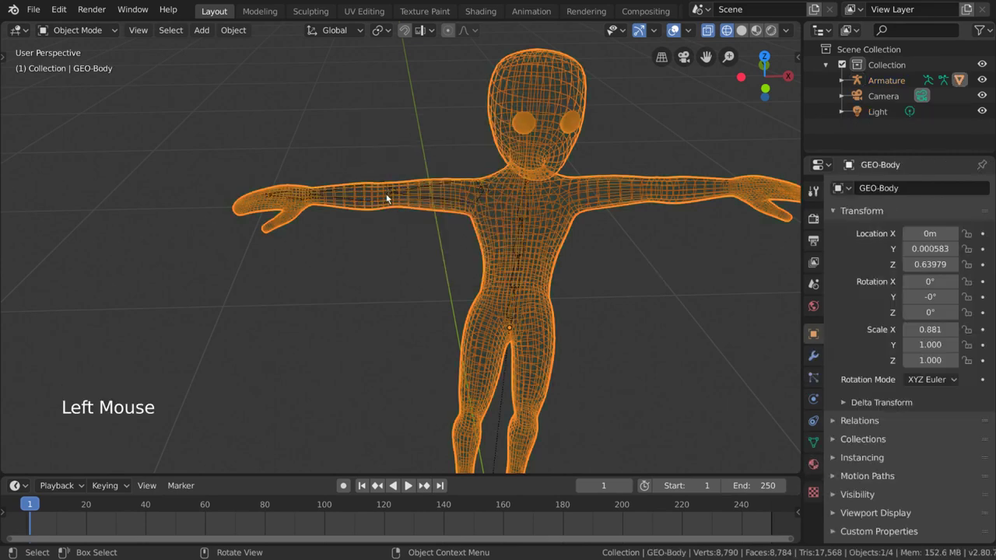
pyautogui.click(393, 194)
pyautogui.moveTo(393, 195); pyautogui.dragTo(482, 210, button='middle')
pyautogui.press('z')
pyautogui.press('z')
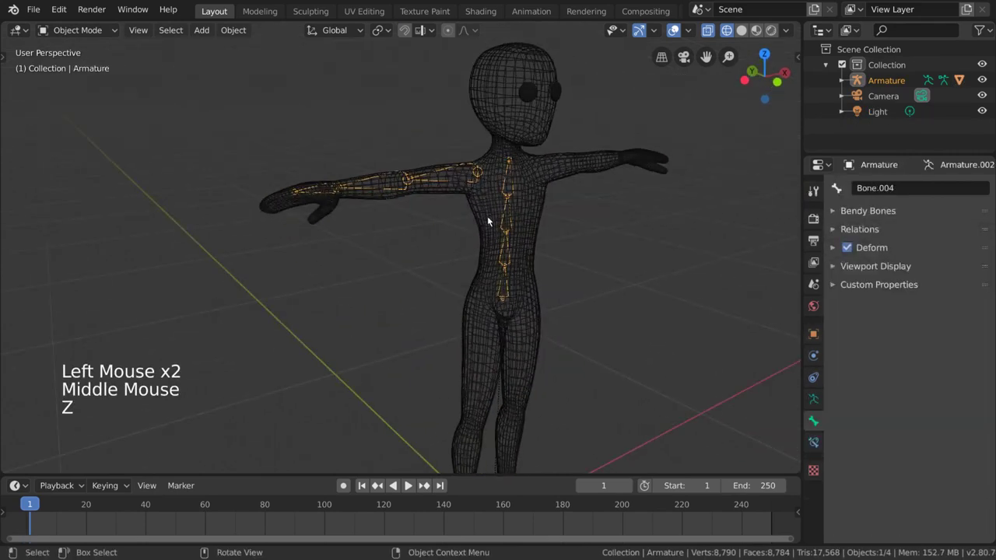
# Try rotating the whole armature with its parented body in Object Mode
pyautogui.moveTo(570, 217); pyautogui.dragTo(545, 167, button='middle')
pyautogui.press('r')
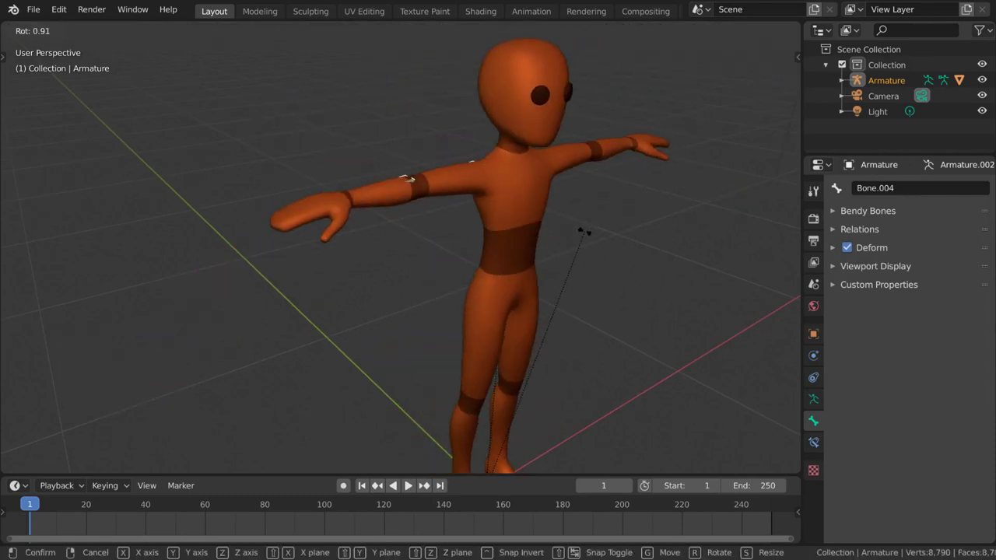
pyautogui.rightClick(584, 231)
pyautogui.moveTo(584, 231); pyautogui.dragTo(631, 313, button='middle')
pyautogui.scroll(-1, 522, 229)
pyautogui.press('r')
pyautogui.rightClick(630, 261)
pyautogui.moveTo(630, 261); pyautogui.dragTo(591, 264, button='middle')
# Switch the armature to Pose Mode and the viewport to wireframe shading
pyautogui.click(77, 30)
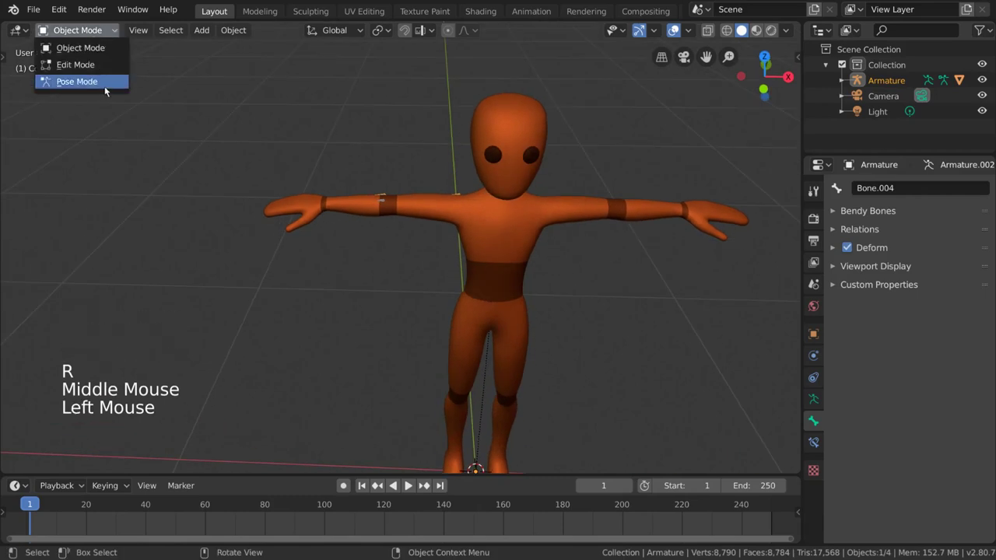
pyautogui.click(78, 81)
pyautogui.scroll(2, 567, 291)
pyautogui.press('z')
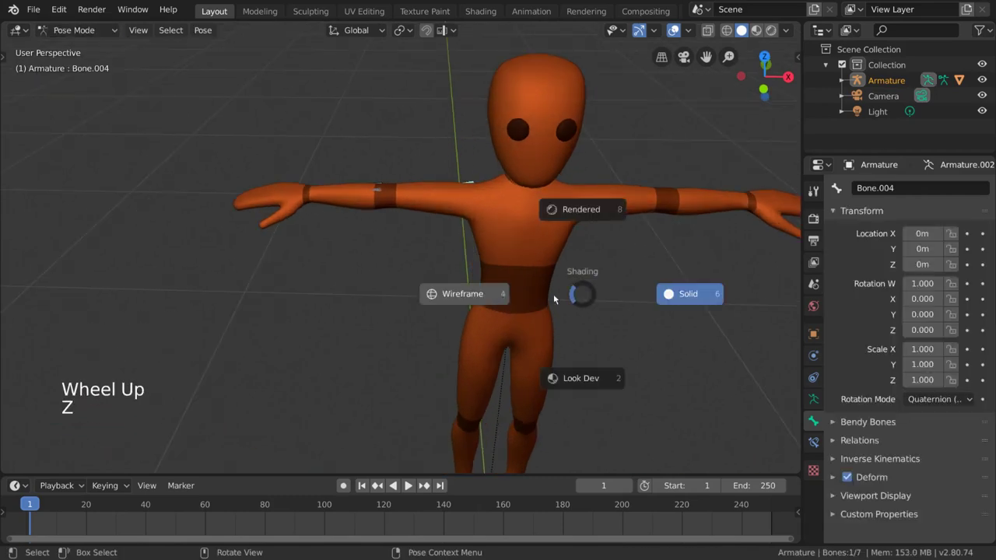
pyautogui.moveTo(501, 295); pyautogui.dragTo(444, 236, button='middle')
# Rotate the forearm bone Bone.005 around the global Z axis
pyautogui.scroll(-1, 449, 205)
pyautogui.click(354, 173)
pyautogui.press('r')
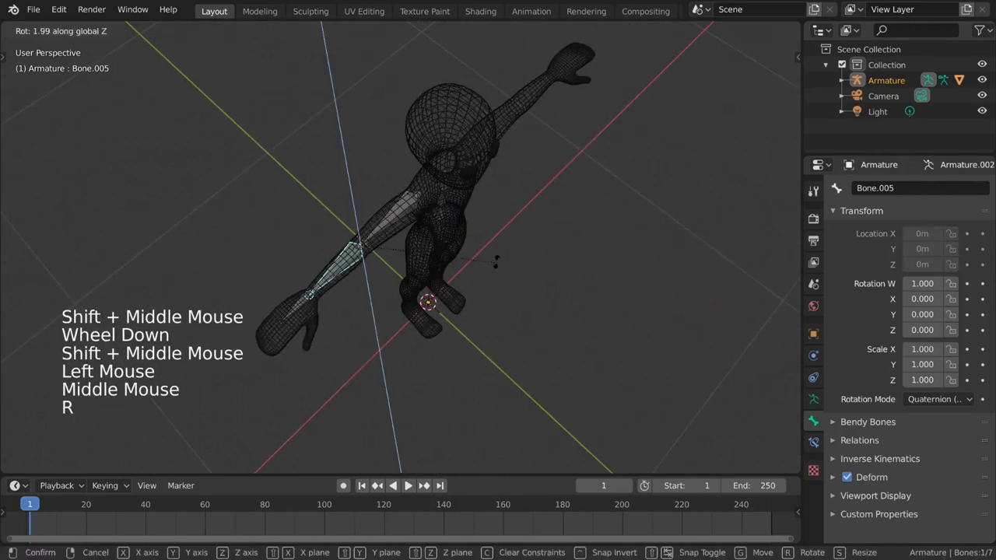
pyautogui.click(356, 280)
# Rotate the hand bone Bone.006 freely with the trackball and scale it up
pyautogui.moveTo(356, 280); pyautogui.dragTo(415, 242, button='middle')
pyautogui.click(360, 277)
pyautogui.press('r')
pyautogui.press('r')
pyautogui.click(456, 252)
pyautogui.press('s')
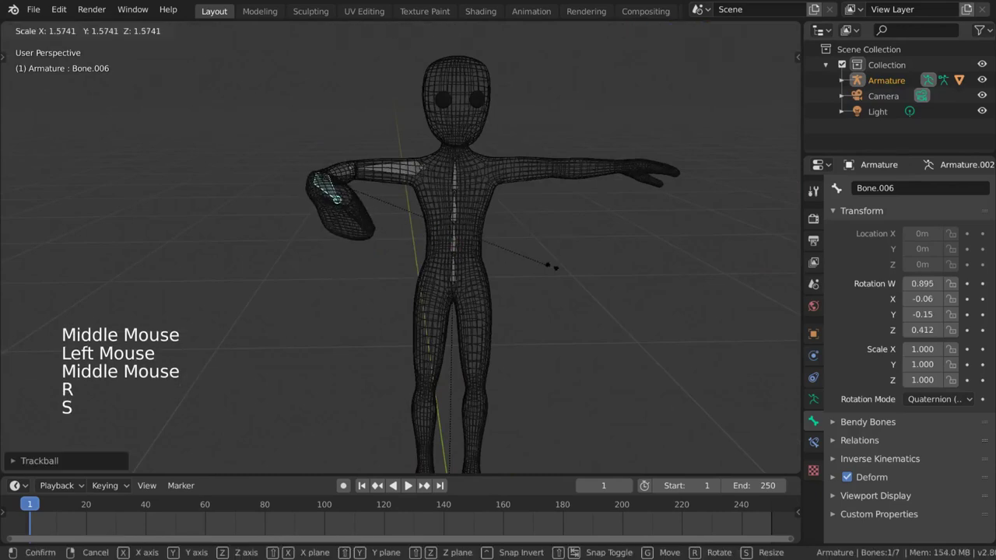
pyautogui.click(524, 261)
# Rotate the upper-arm bone Bone.004 and lower the arm with a free trackball rotation
pyautogui.moveTo(523, 265); pyautogui.dragTo(467, 257, button='middle')
pyautogui.click(392, 173)
pyautogui.moveTo(393, 173); pyautogui.dragTo(483, 182, button='middle')
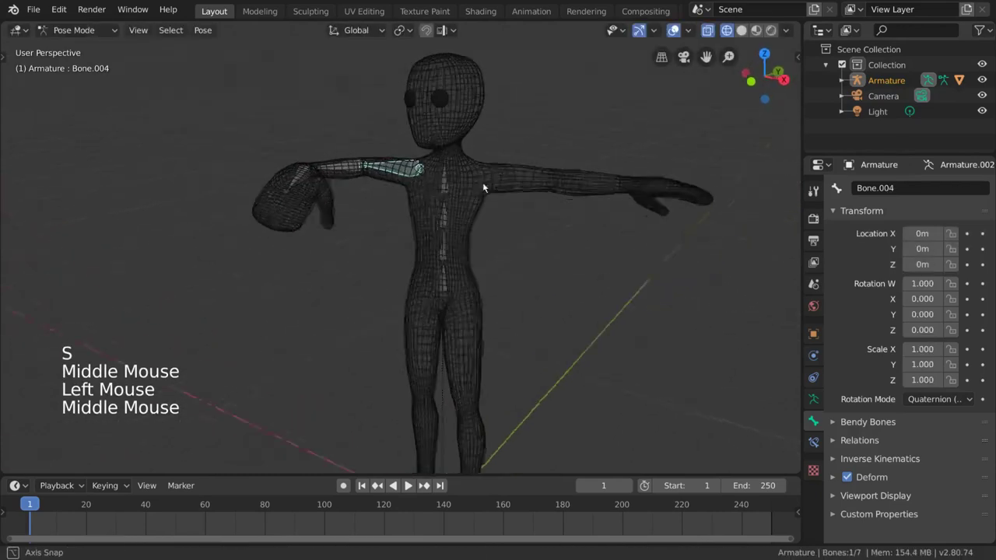
pyautogui.press('r')
pyautogui.click(526, 116)
pyautogui.press('r')
pyautogui.press('r')
pyautogui.click(526, 178)
# Move the upper-arm bone outward from the shoulder and deselect it
pyautogui.press('g')
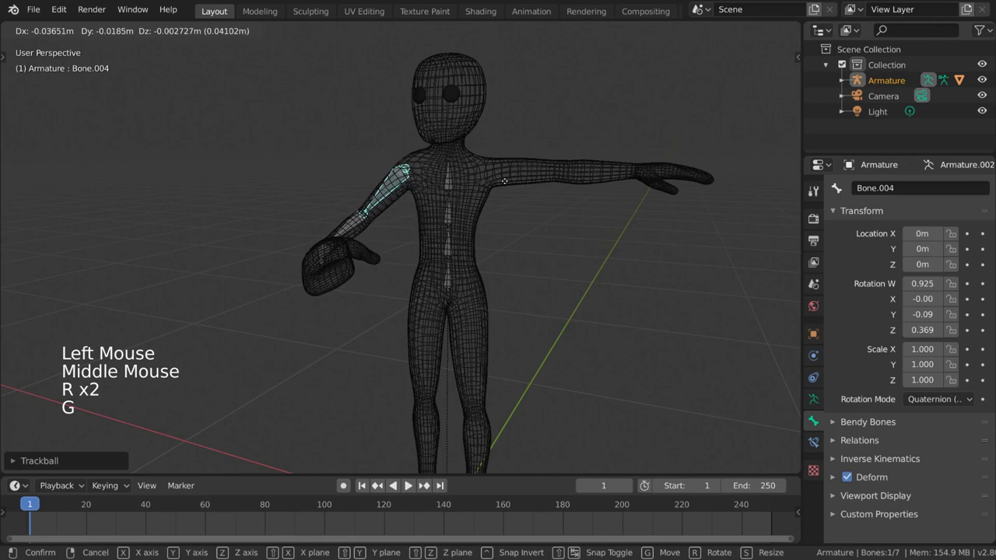
pyautogui.click(492, 186)
pyautogui.scroll(-2, 537, 195)
pyautogui.moveTo(492, 186); pyautogui.dragTo(515, 199, button='middle')
pyautogui.scroll(2, 515, 199)
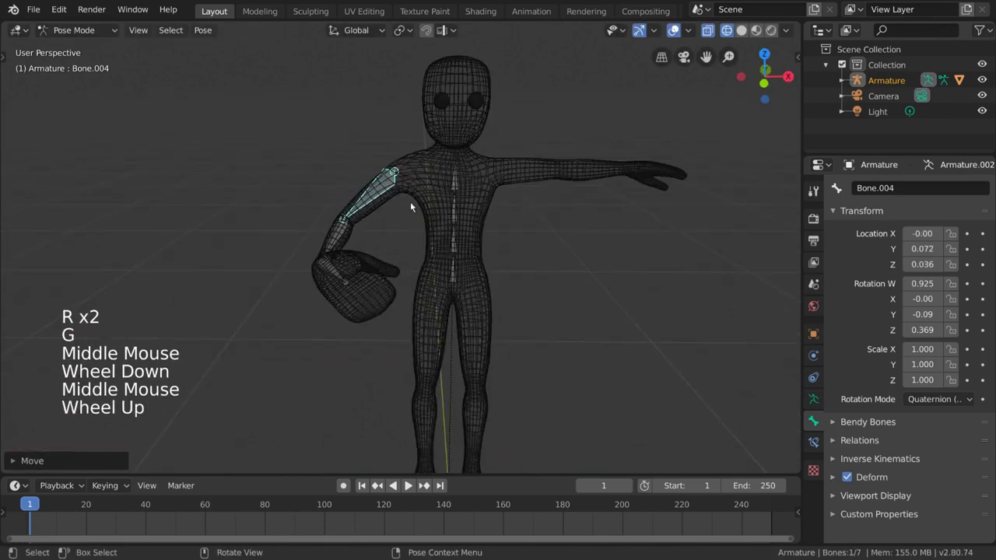
pyautogui.click(414, 195)
pyautogui.keyDown('shift'); pyautogui.moveTo(414, 195); pyautogui.dragTo(415, 231, button='middle'); pyautogui.keyUp('shift')
pyautogui.scroll(2, 425, 237)
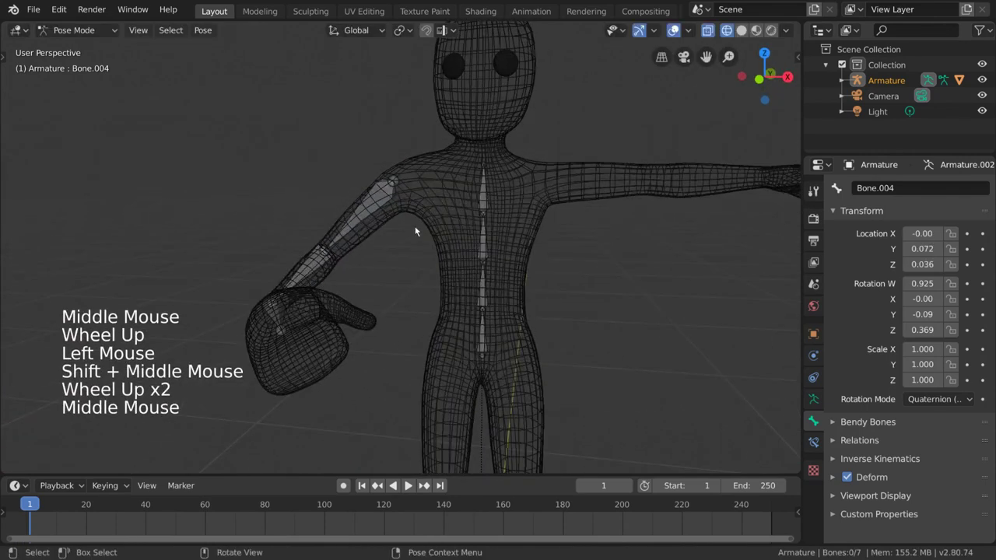
# Return to Object Mode, select GEO-Body and switch it to Weight Paint with solid shading
pyautogui.click(78, 30)
pyautogui.click(81, 48)
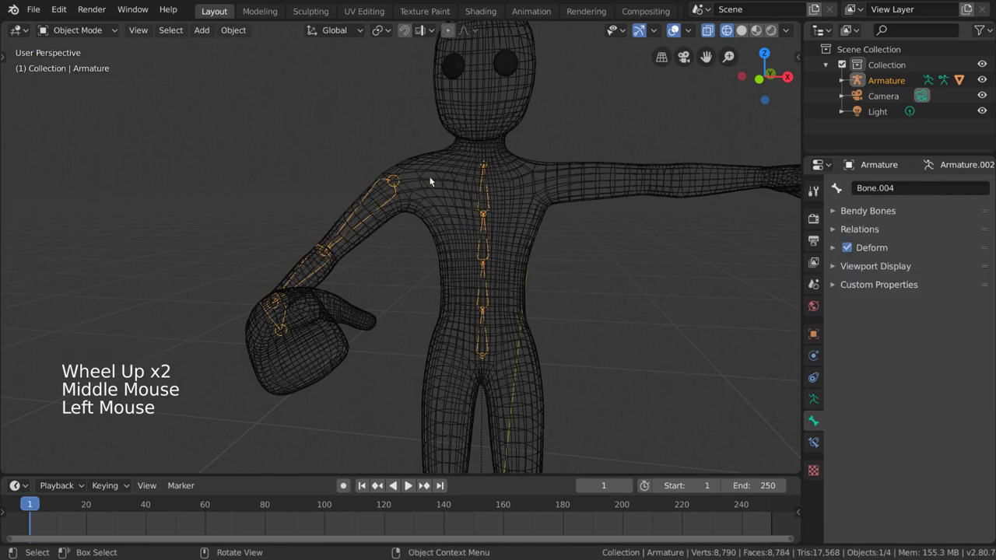
pyautogui.click(447, 189)
pyautogui.click(108, 30)
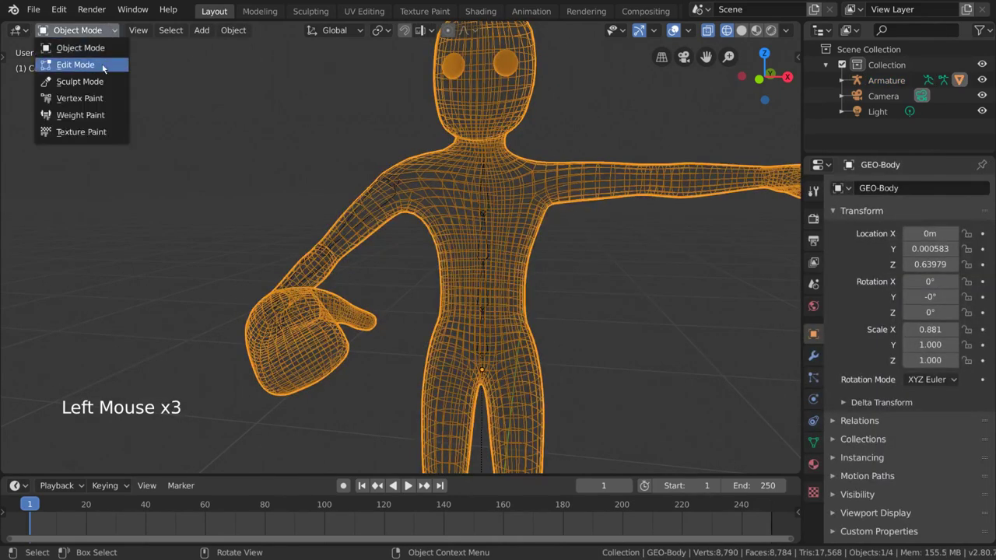
pyautogui.click(93, 114)
pyautogui.press('z')
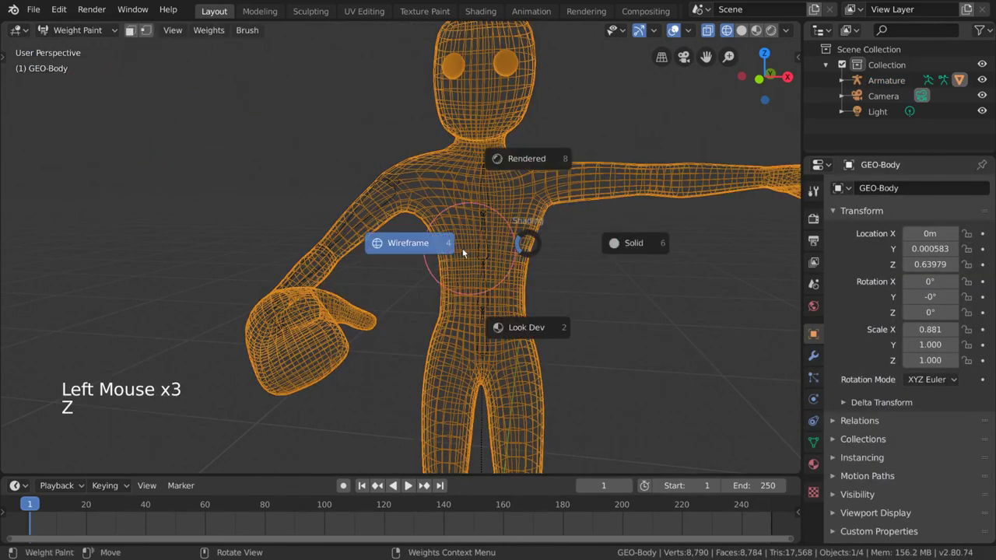
pyautogui.click(676, 249)
pyautogui.moveTo(561, 229); pyautogui.dragTo(626, 269, button='middle')
# Try a weight brush stroke over the posed hand and forearm and undo it
pyautogui.moveTo(350, 334)
pyautogui.mouseDown()
pyautogui.moveTo(327, 372)
pyautogui.moveTo(425, 356)
pyautogui.mouseUp()
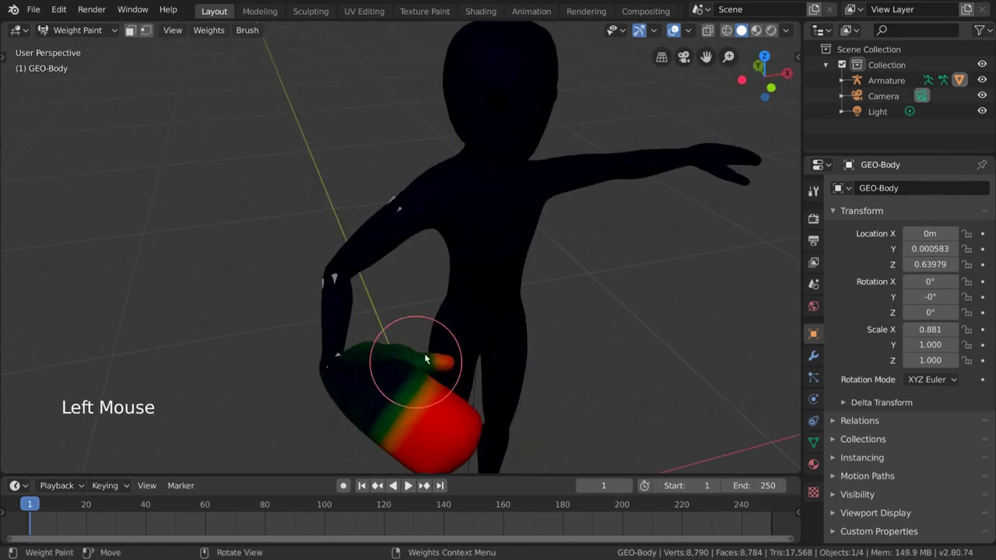
pyautogui.moveTo(425, 359); pyautogui.dragTo(381, 307, button='middle')
pyautogui.hotkey('ctrl', 'z')
pyautogui.moveTo(380, 306); pyautogui.dragTo(347, 271)
# Make Bone.004 the active vertex group of GEO-Body and dab the weight brush at the shoulder
pyautogui.moveTo(440, 236); pyautogui.dragTo(404, 222, button='middle')
pyautogui.click(812, 442)
pyautogui.click(887, 267)
pyautogui.moveTo(475, 205); pyautogui.dragTo(435, 204, button='middle')
pyautogui.click(429, 205)
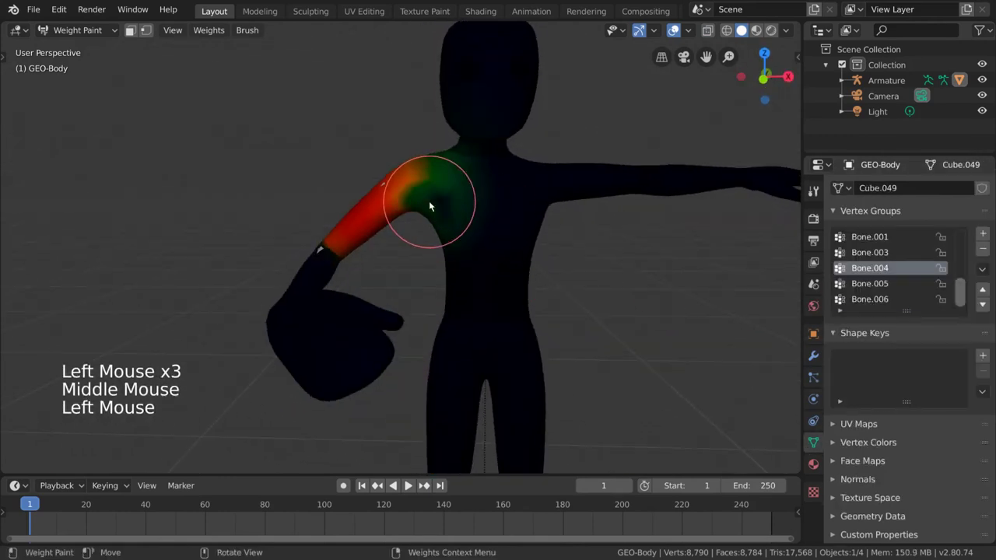
# Set the Draw brush weight to 1.000 and paint Bone.004 influence over the shoulder, chest and lower face
pyautogui.press('n')
pyautogui.press('n')
pyautogui.click(791, 93)
pyautogui.moveTo(727, 239); pyautogui.dragTo(778, 239)
pyautogui.moveTo(422, 194); pyautogui.dragTo(508, 113)
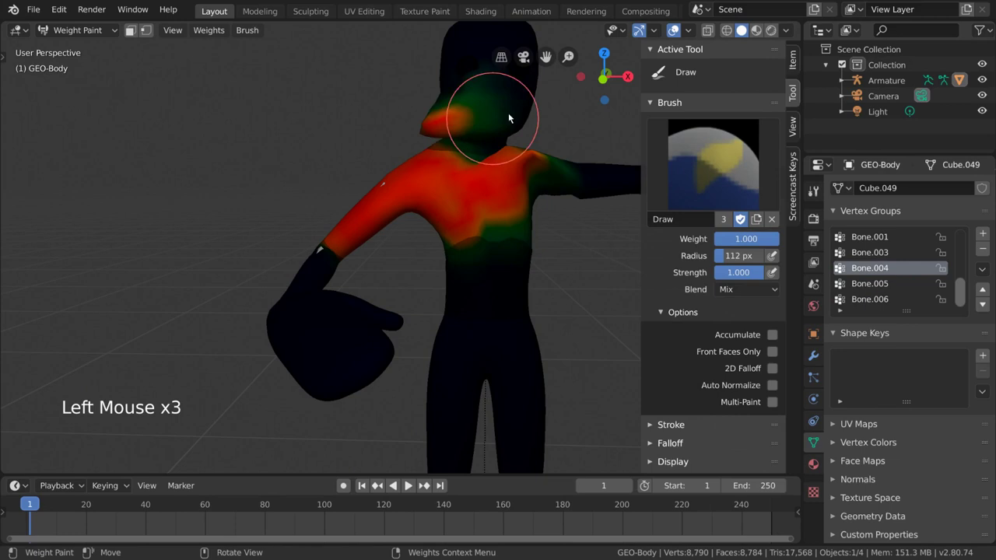
pyautogui.moveTo(507, 117); pyautogui.dragTo(422, 216, button='middle')
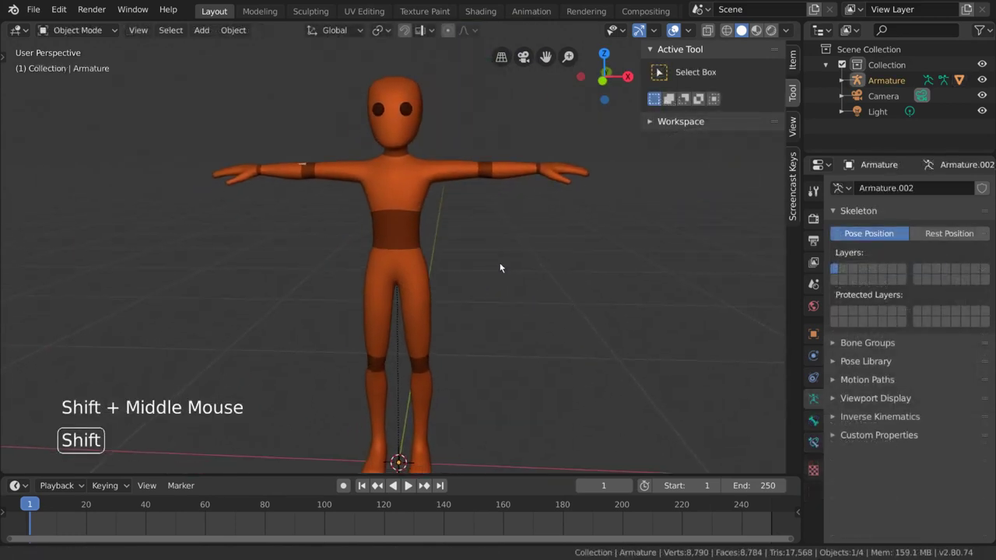
# Switch to wireframe shading, put the armature in Pose Mode and select the upper-arm bone Bone.004
pyautogui.press('z')
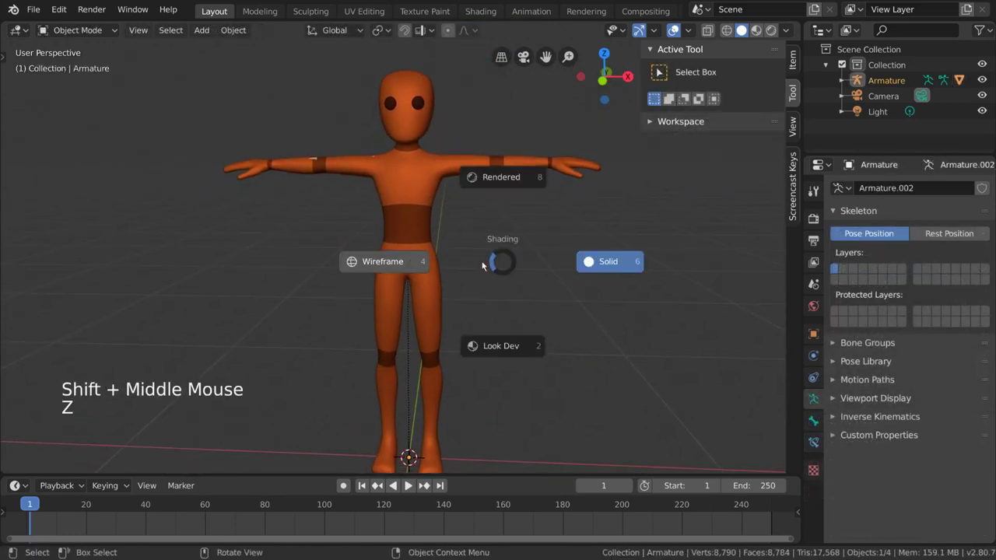
pyautogui.click(376, 242)
pyautogui.moveTo(348, 169); pyautogui.dragTo(462, 194, button='middle')
pyautogui.hotkey('ctrl', 'Tab')
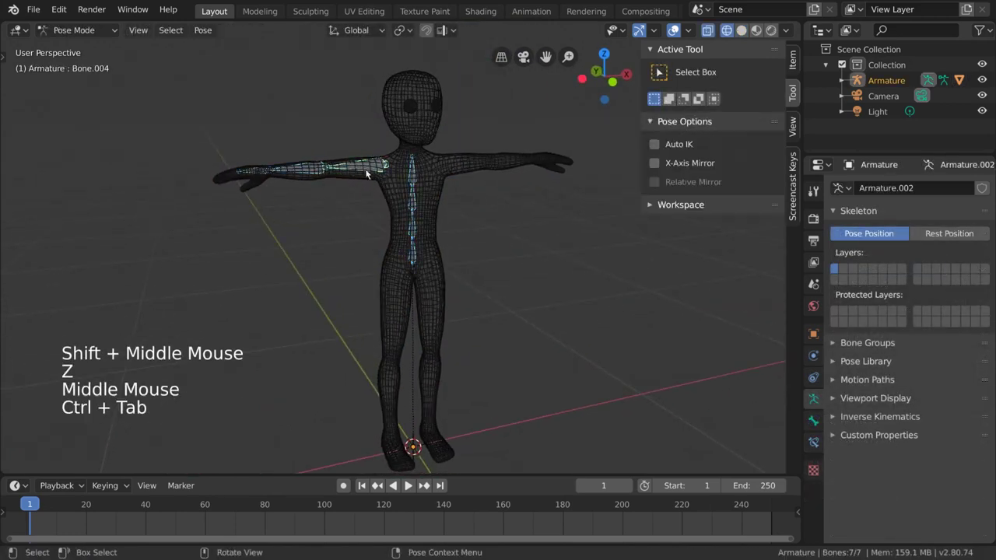
pyautogui.click(364, 175)
pyautogui.keyDown('shift'); pyautogui.moveTo(368, 178); pyautogui.dragTo(587, 263, button='middle'); pyautogui.keyUp('shift')
pyautogui.scroll(2, 587, 263)
# Add a Track To bone constraint to the upper-arm bone Bone.004
pyautogui.click(812, 442)
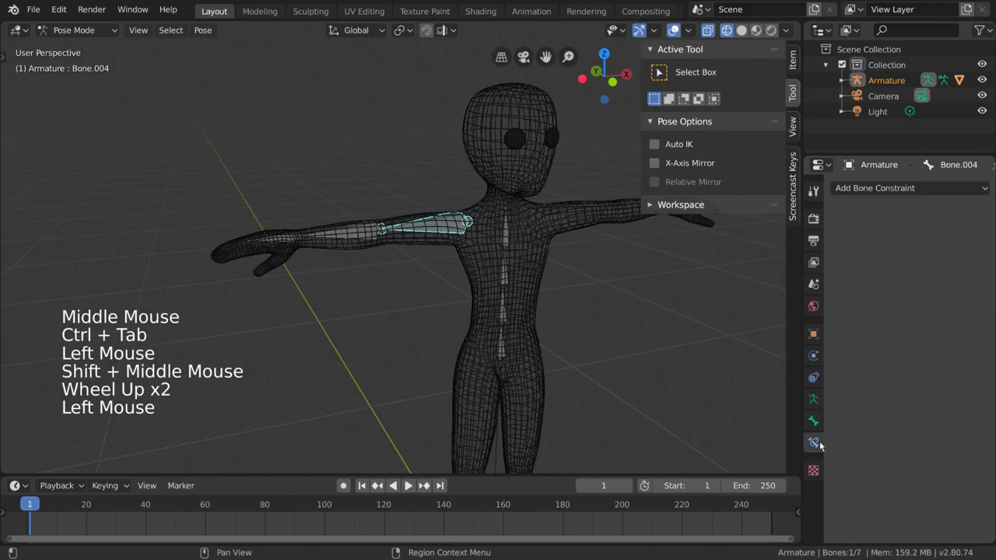
pyautogui.click(941, 189)
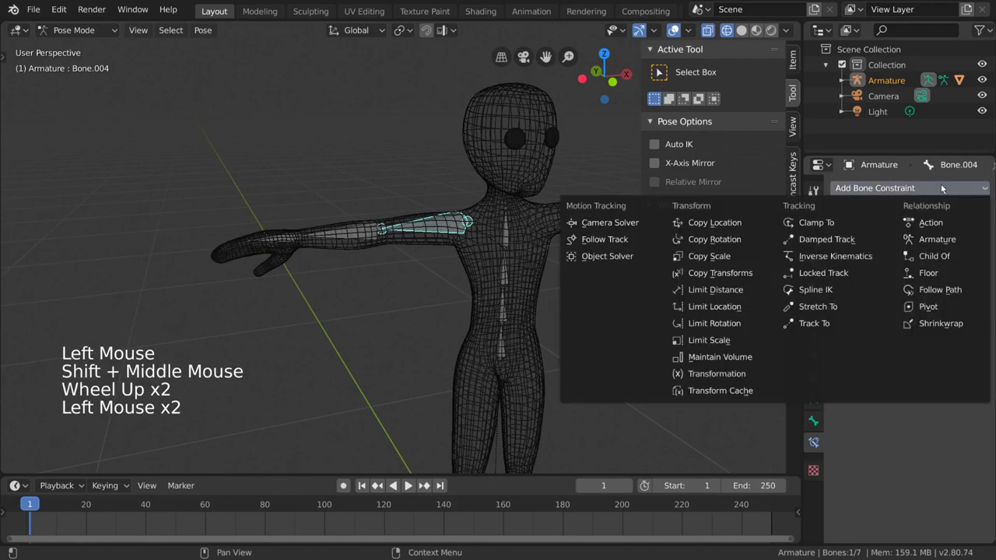
pyautogui.click(833, 325)
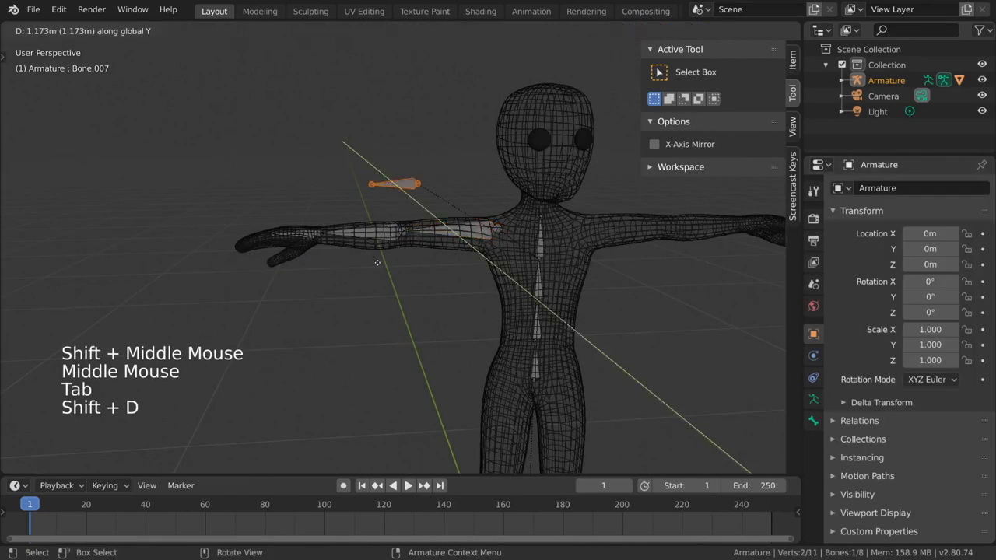
# Move the separate bone Bone.007 out beyond the character's hand in the armature's Edit Mode
pyautogui.press('g')
pyautogui.press('g')
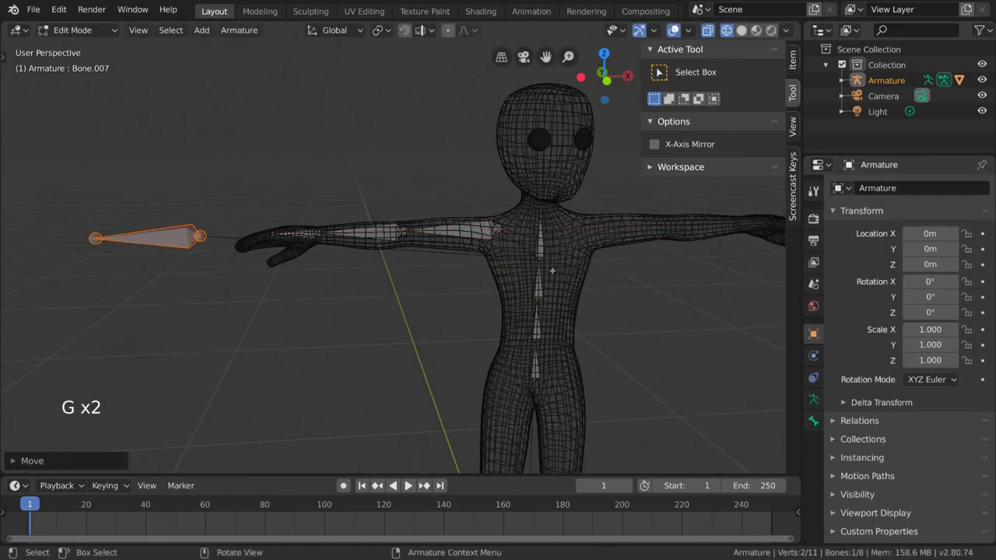
# In Pose Mode, target the upper-arm bone's Track To constraint at the armature's separate bone Bone.007 and start moving that bone
pyautogui.press('Tab')
pyautogui.click(979, 210)
pyautogui.click(456, 232)
pyautogui.click(976, 238)
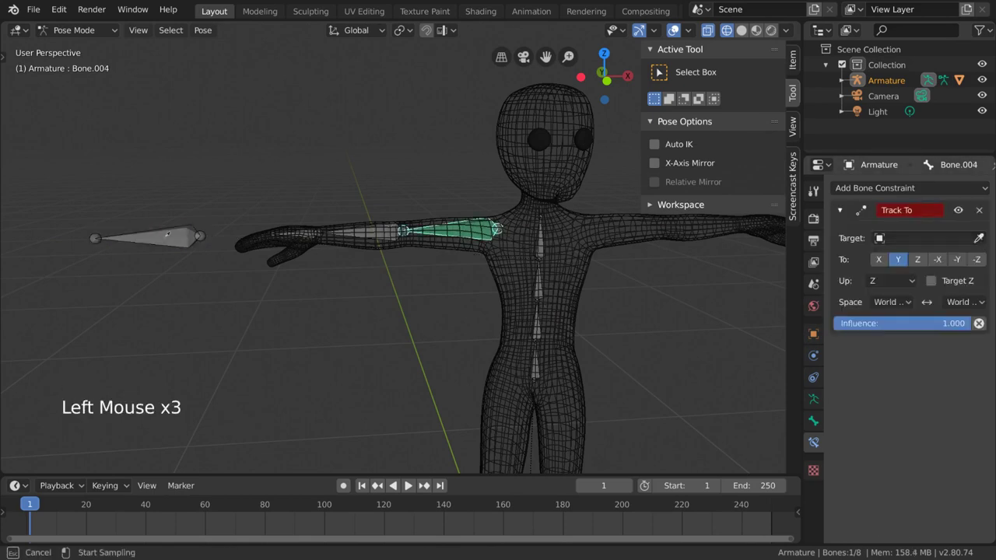
pyautogui.click(922, 238)
pyautogui.click(896, 260)
pyautogui.click(900, 262)
pyautogui.click(879, 389)
pyautogui.click(168, 238)
pyautogui.press('g')
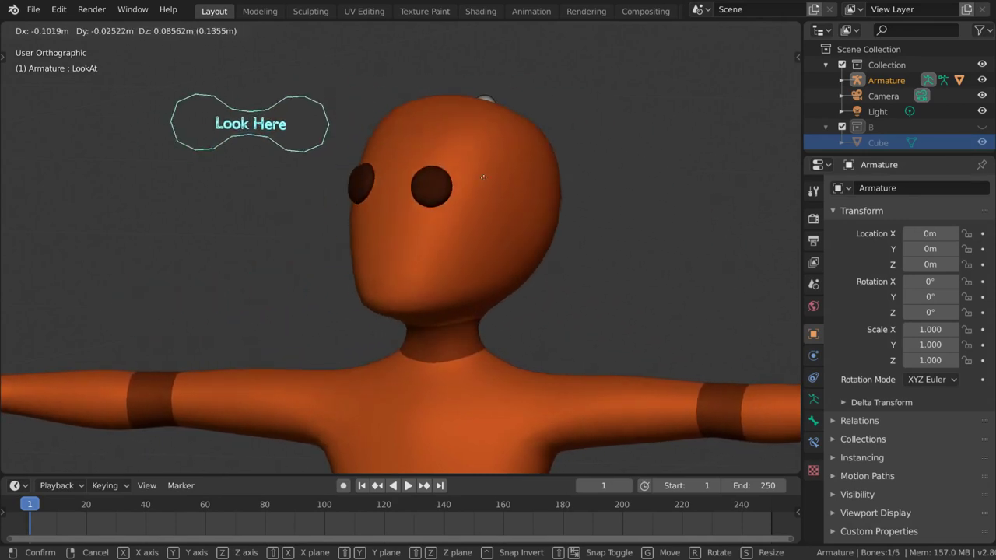
# Move the LookAt control bone to several positions in front of the character's face, finishing beside the head at eye height
pyautogui.click(467, 330)
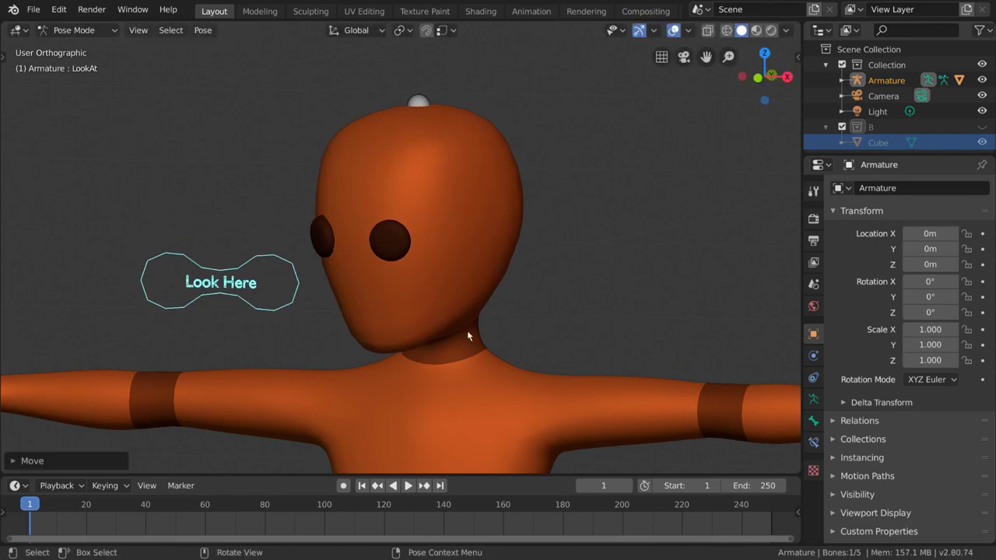
pyautogui.press('g')
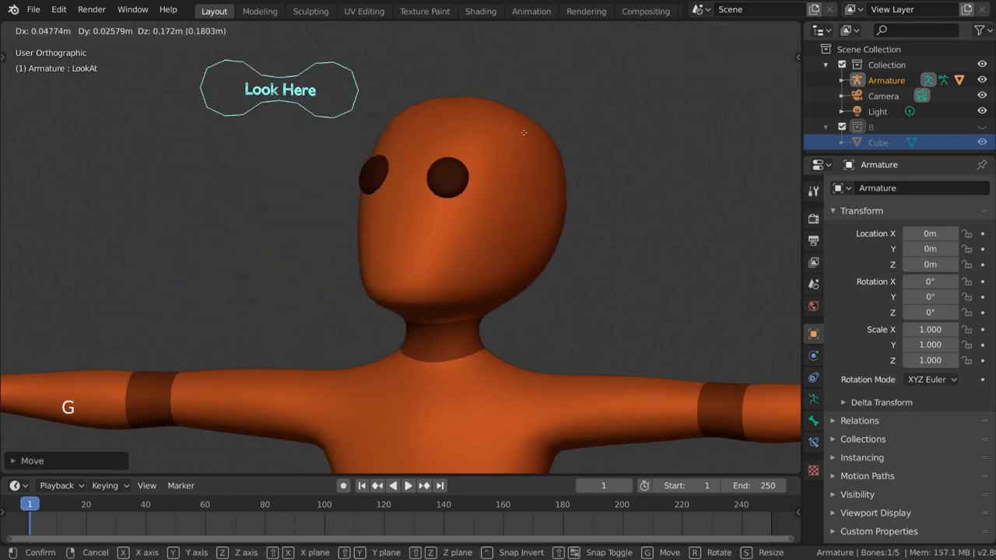
pyautogui.click(489, 282)
pyautogui.press('g')
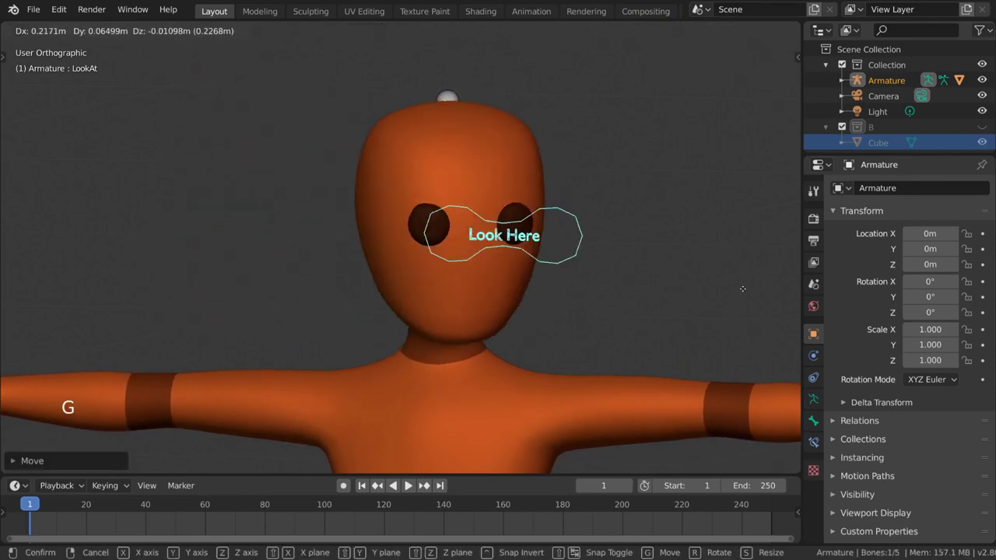
pyautogui.click(469, 297)
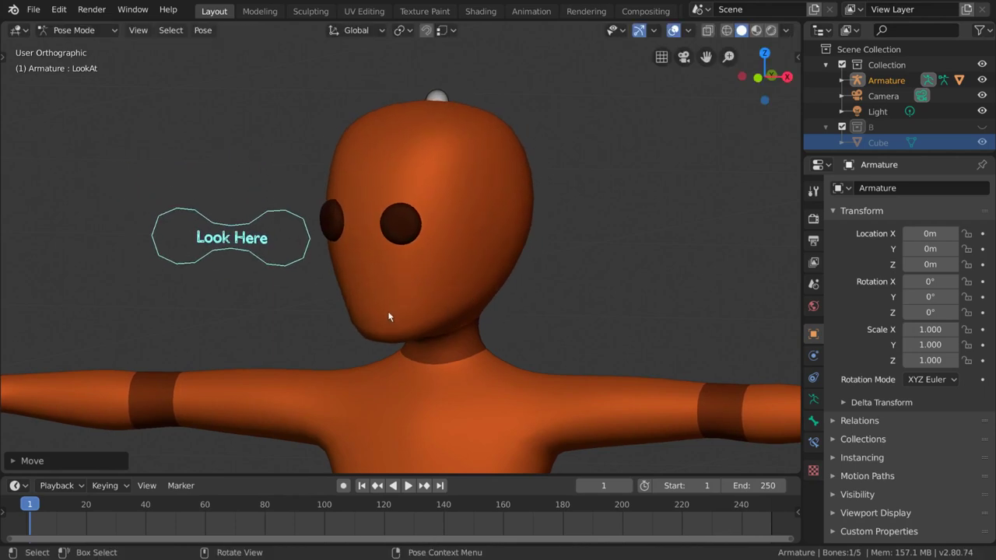
# In wireframe shading, try rotating Bone.001 below the head bone and moving the LookAt bone
pyautogui.press('z')
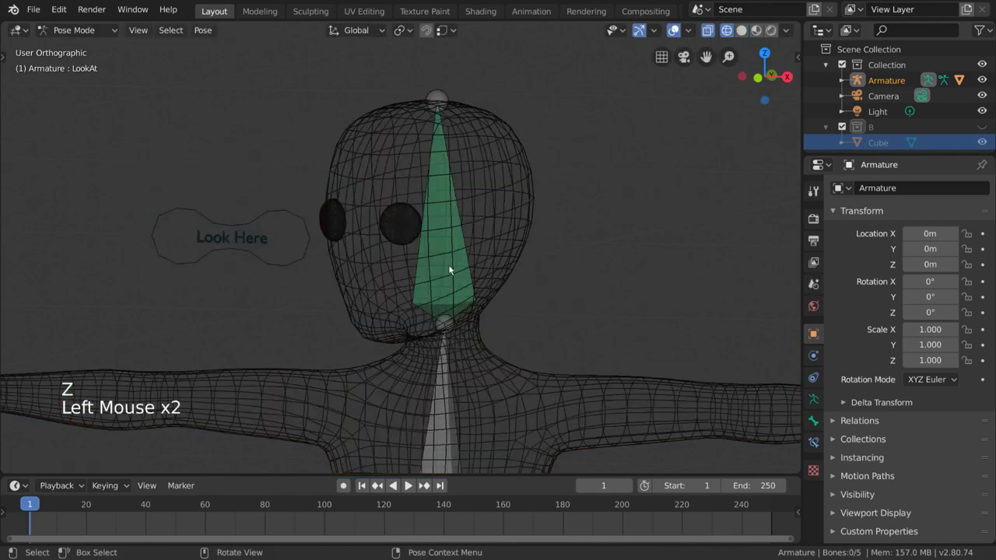
pyautogui.press('r')
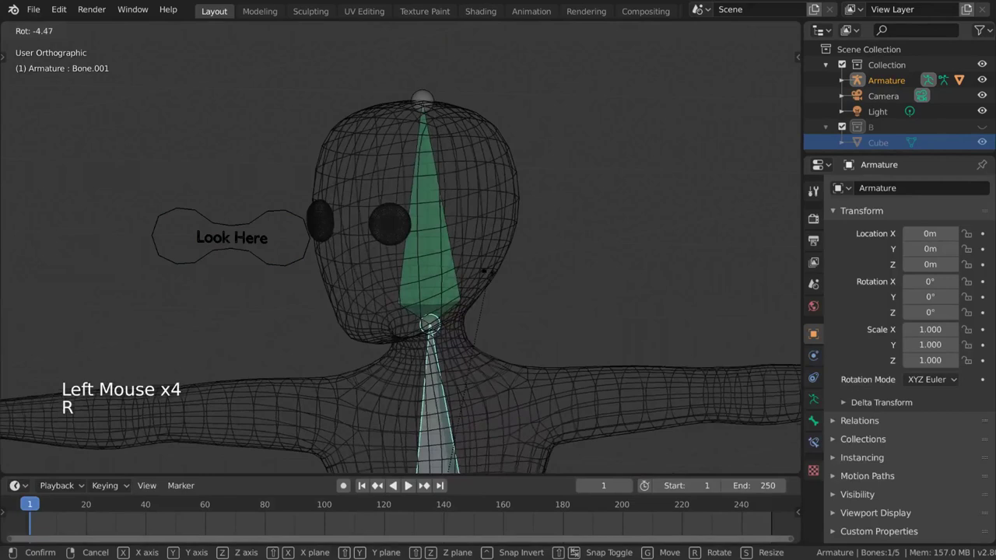
pyautogui.press('Escape')
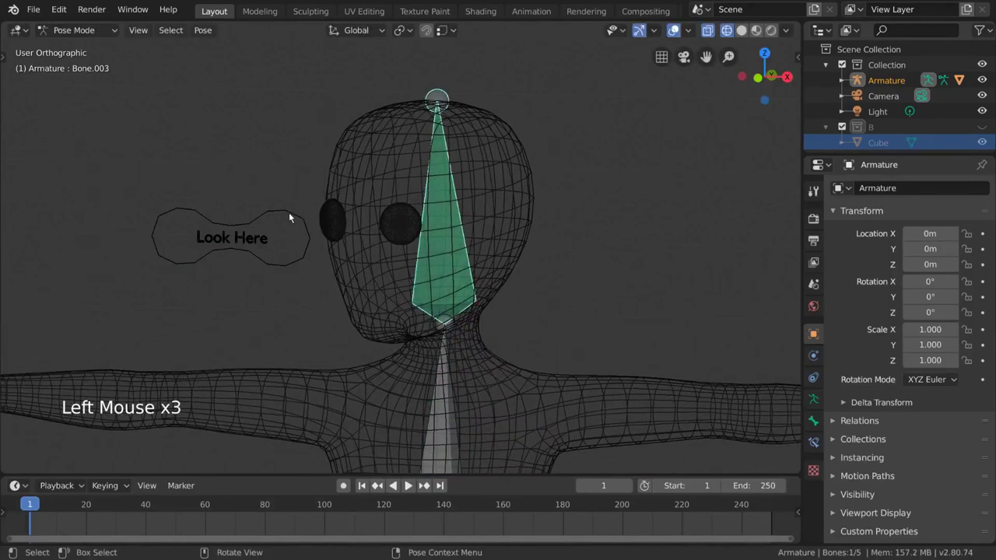
pyautogui.click(288, 213)
pyautogui.press('r')
pyautogui.press('g')
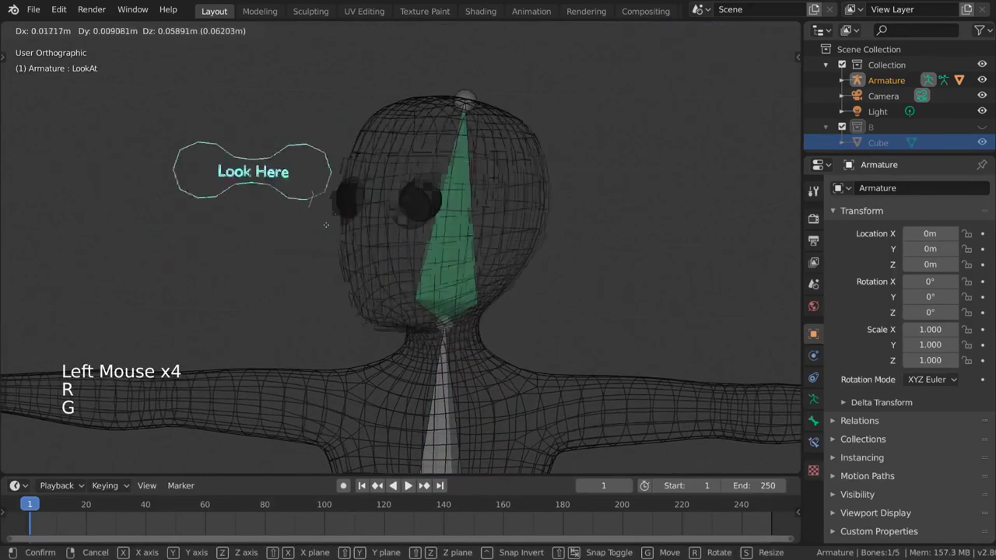
pyautogui.press('Escape')
# Return to solid shading and move the LookAt bone across in front of the character's eyes
pyautogui.press('z')
pyautogui.press('g')
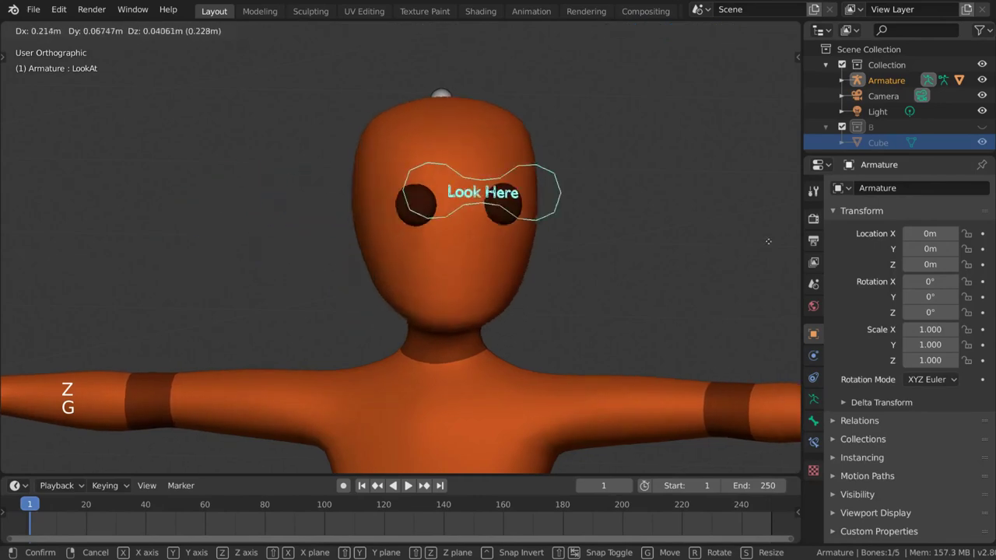